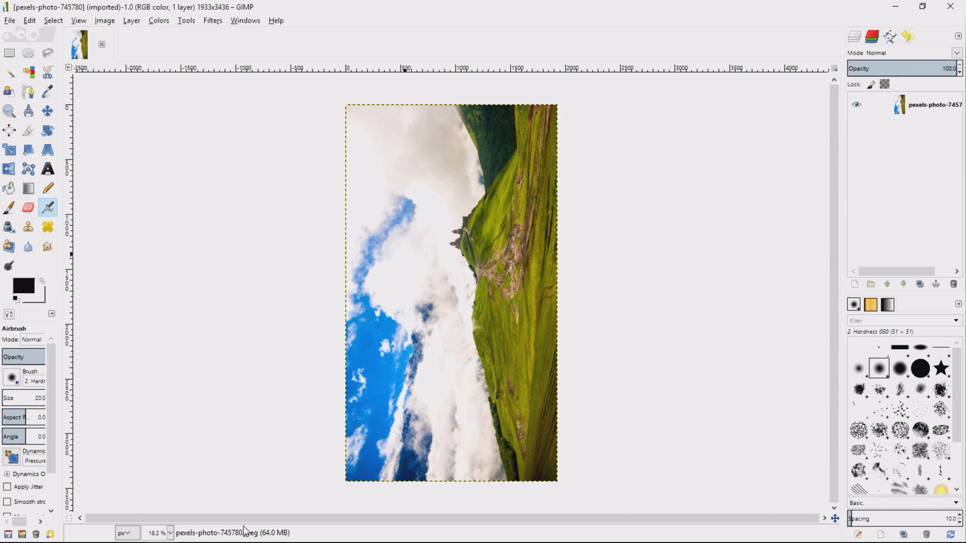
pyautogui.rightClick(481, 317)
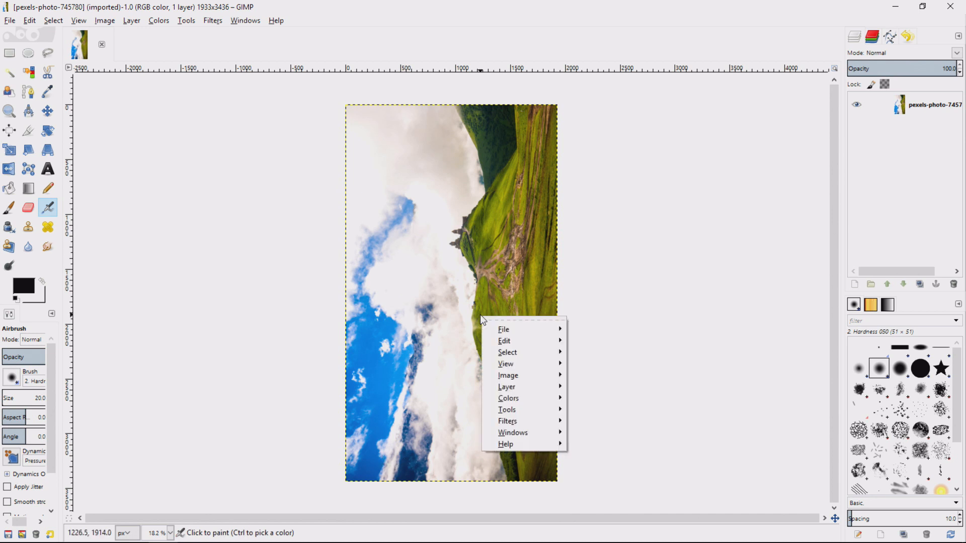
pyautogui.click(239, 237)
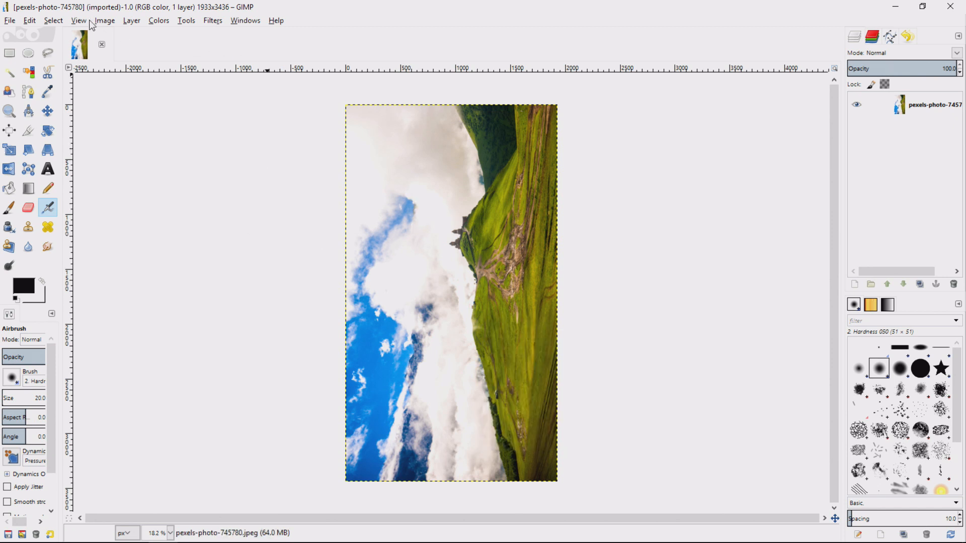
pyautogui.click(104, 20)
pyautogui.click(103, 20)
pyautogui.rightClick(407, 243)
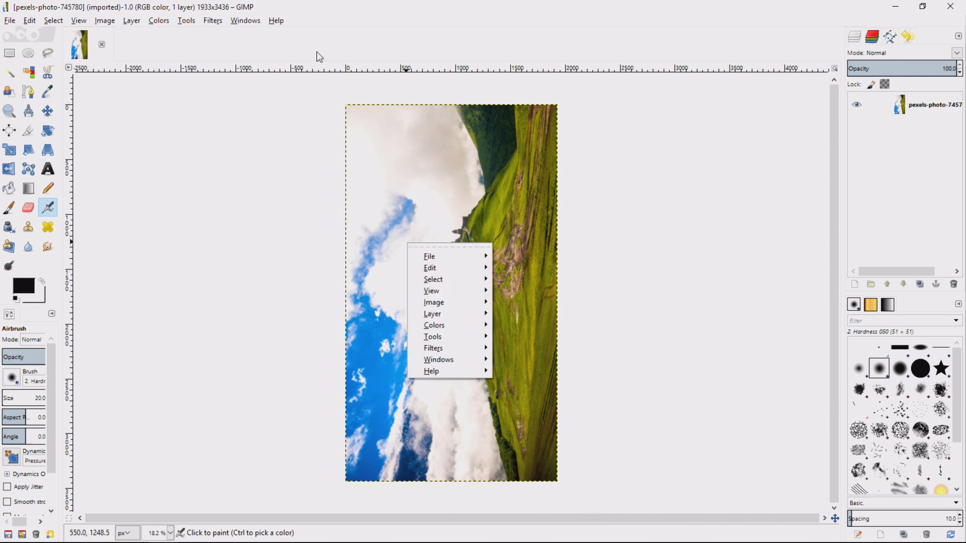
pyautogui.click(244, 18)
pyautogui.click(244, 18)
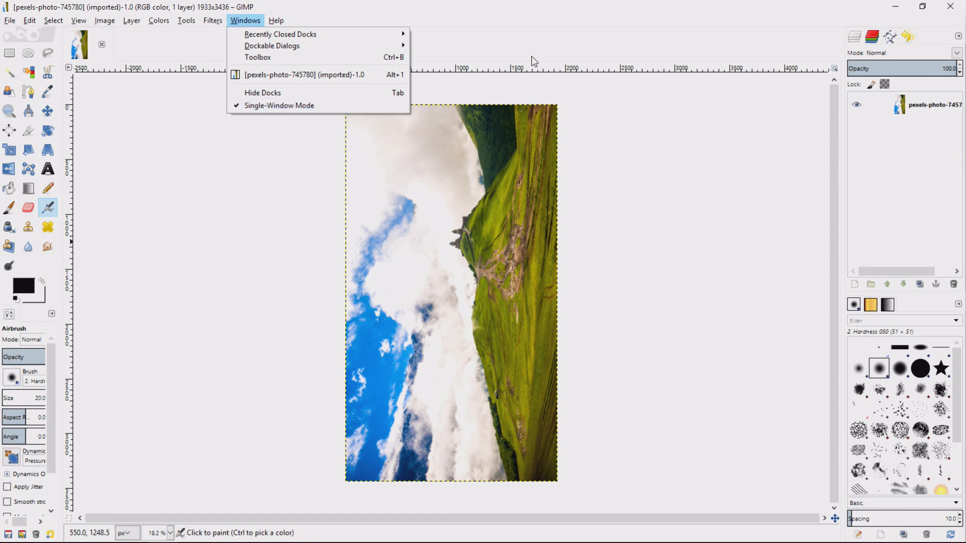
pyautogui.click(539, 37)
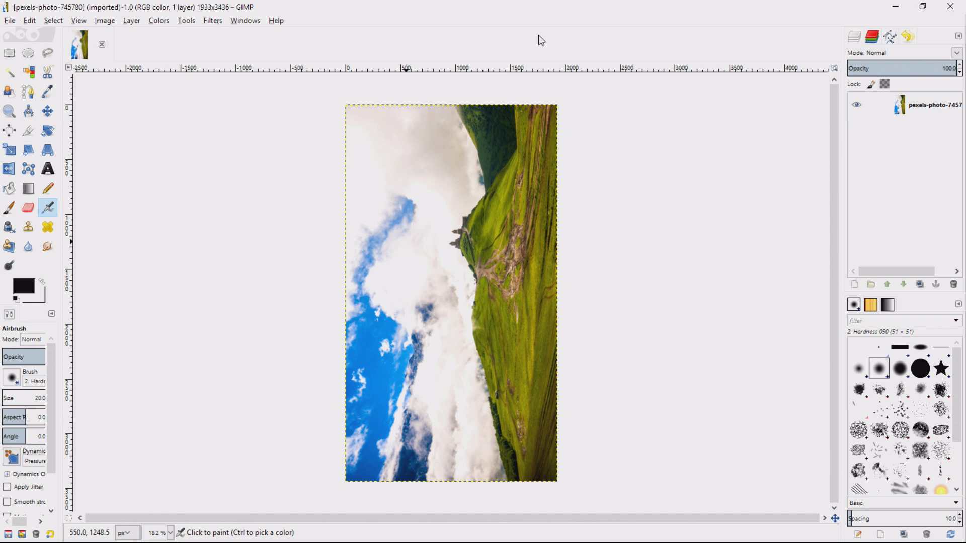
# Rotate the whole sideways landscape image 90° clockwise so that it stands upright.
pyautogui.rightClick(496, 191)
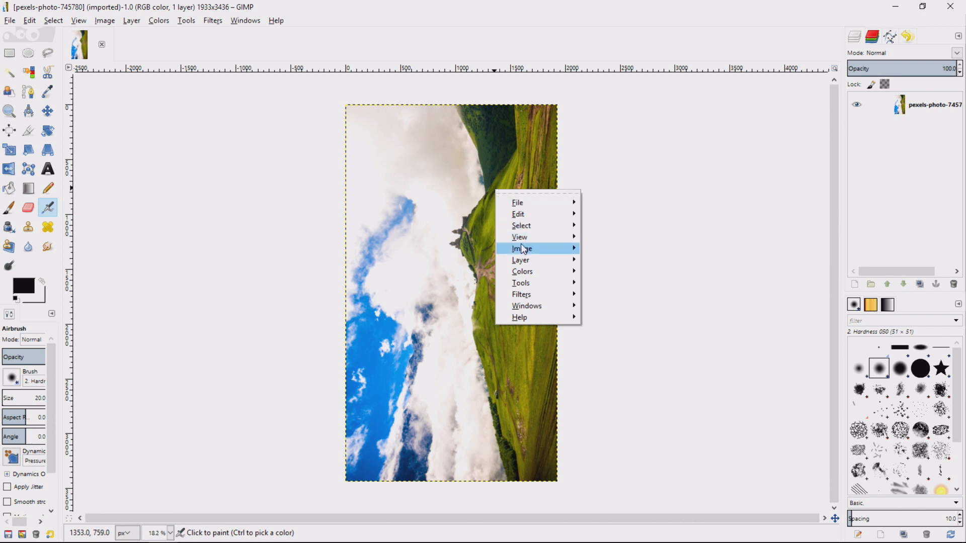
pyautogui.moveTo(523, 251)
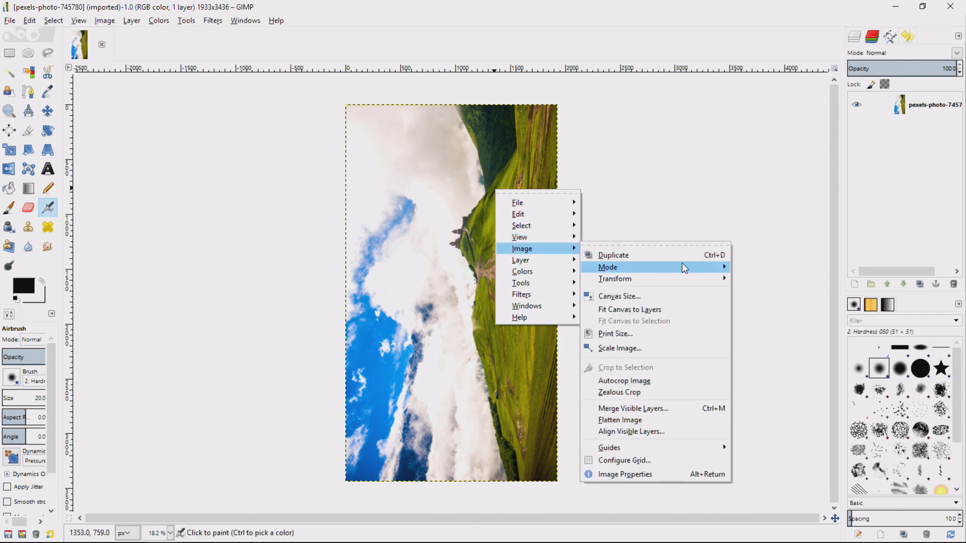
pyautogui.moveTo(676, 278)
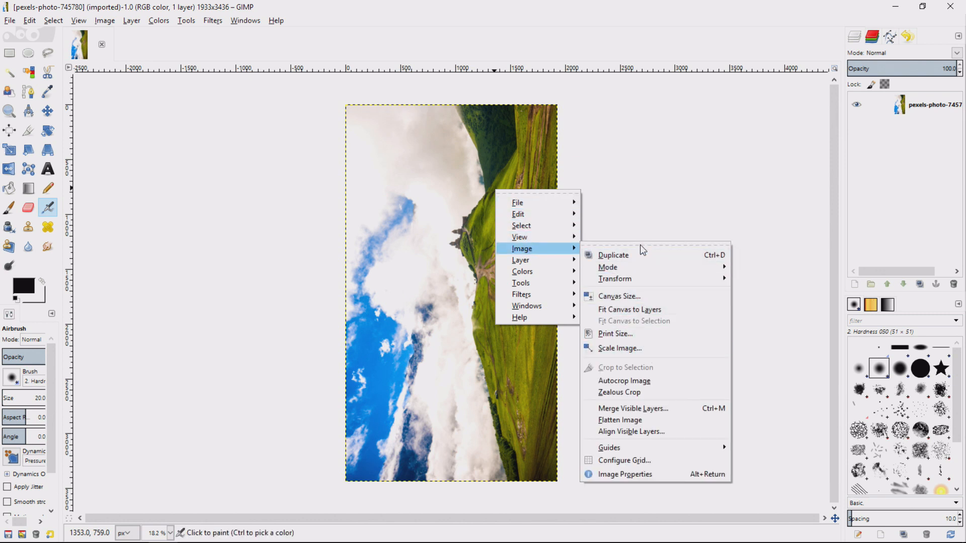
pyautogui.moveTo(633, 282)
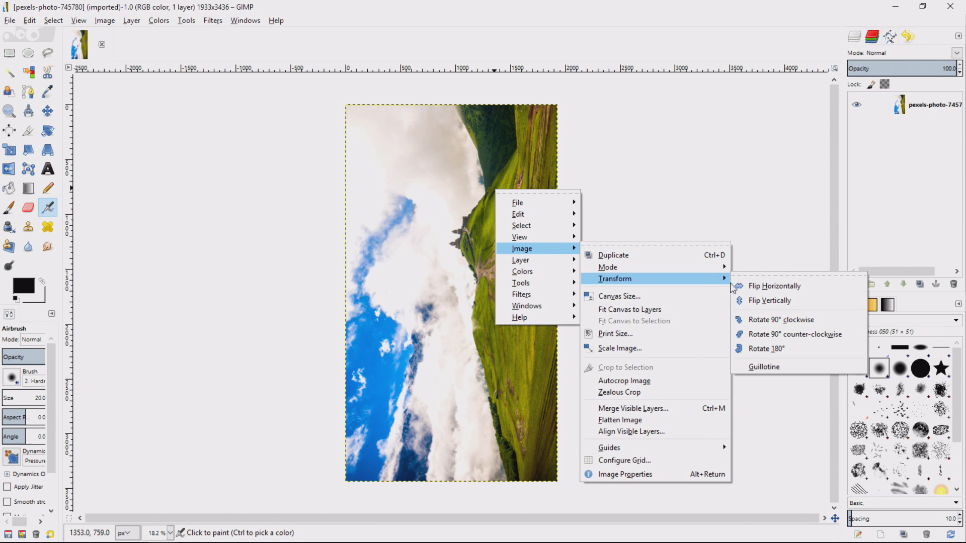
pyautogui.click(793, 321)
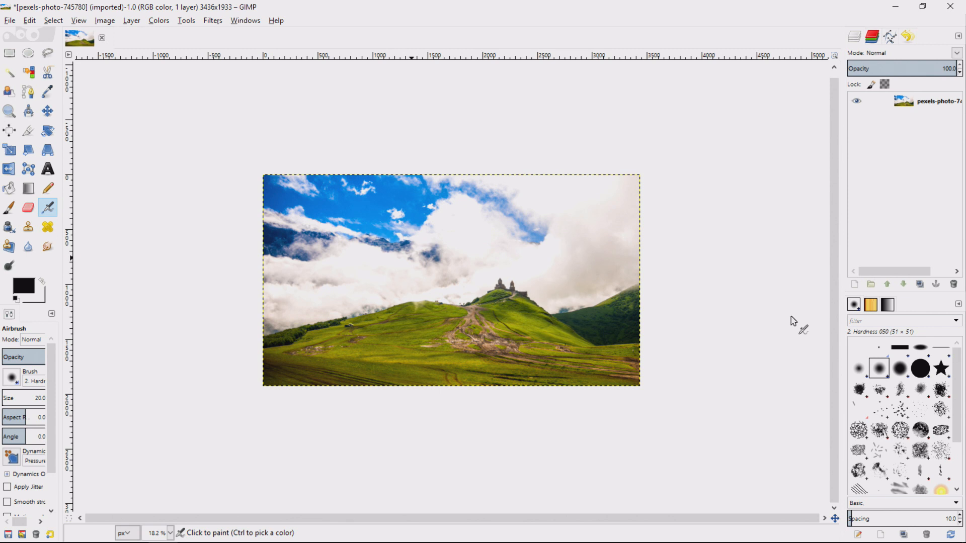
# Scale the image to a width of 1920 px with its proportions kept, and undo the scaling.
pyautogui.press('1')
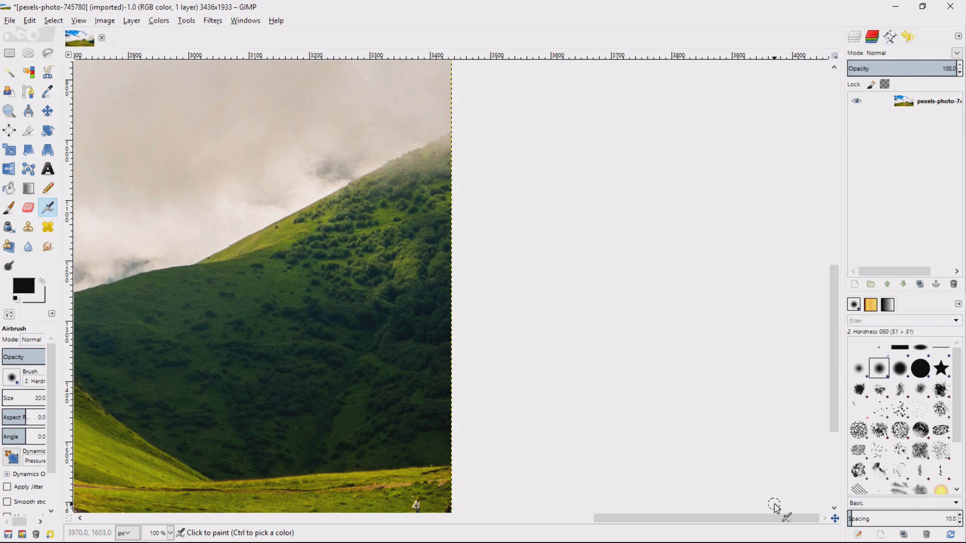
pyautogui.moveTo(759, 518); pyautogui.dragTo(590, 525)
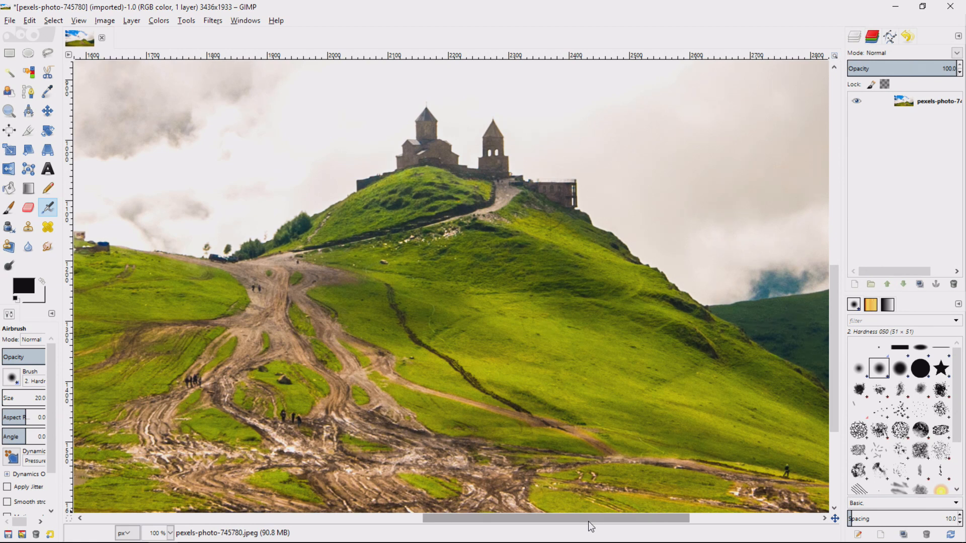
pyautogui.moveTo(587, 521); pyautogui.dragTo(587, 521)
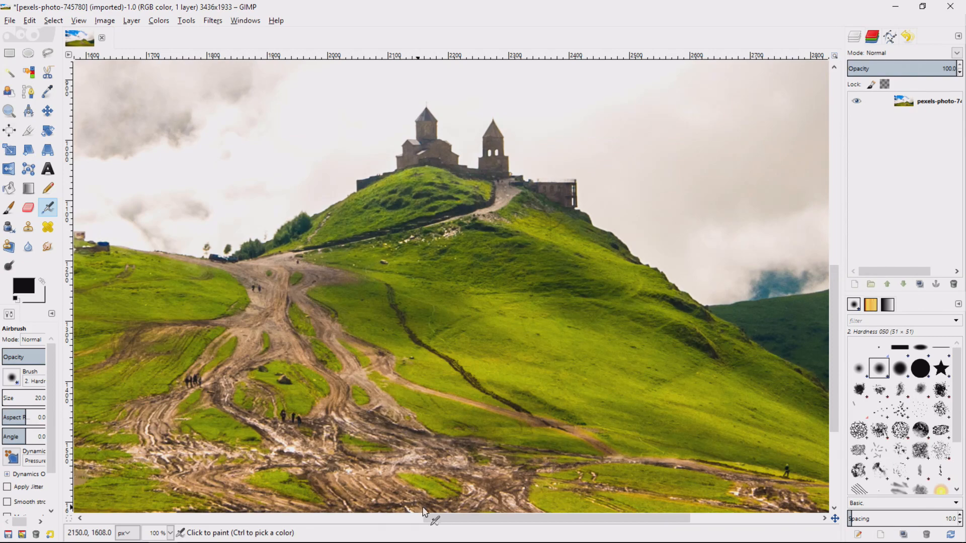
pyautogui.moveTo(440, 517); pyautogui.dragTo(486, 520)
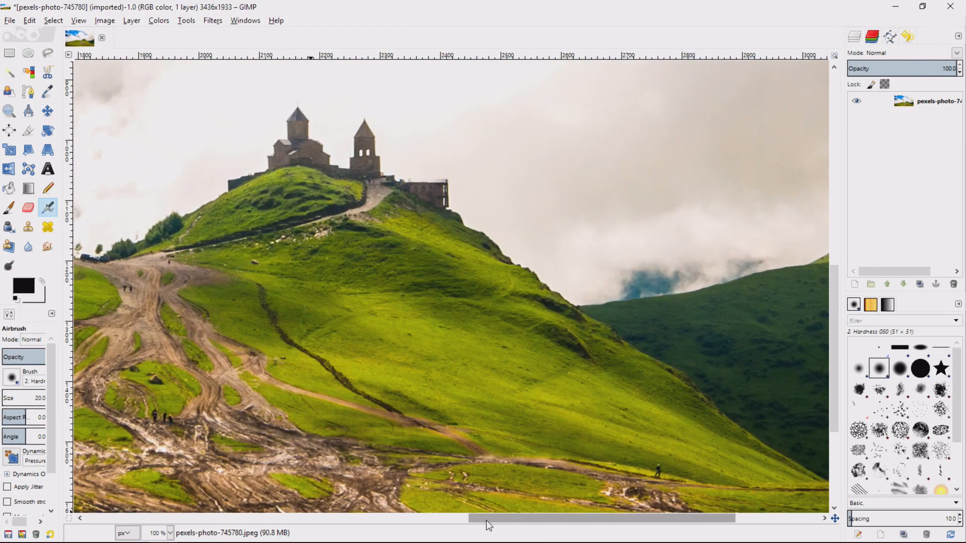
pyautogui.rightClick(300, 254)
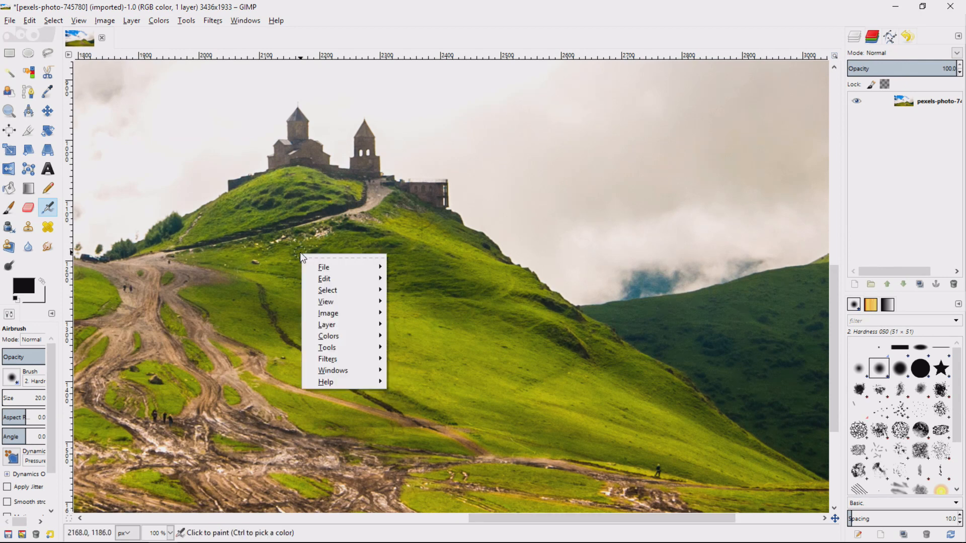
pyautogui.moveTo(333, 312)
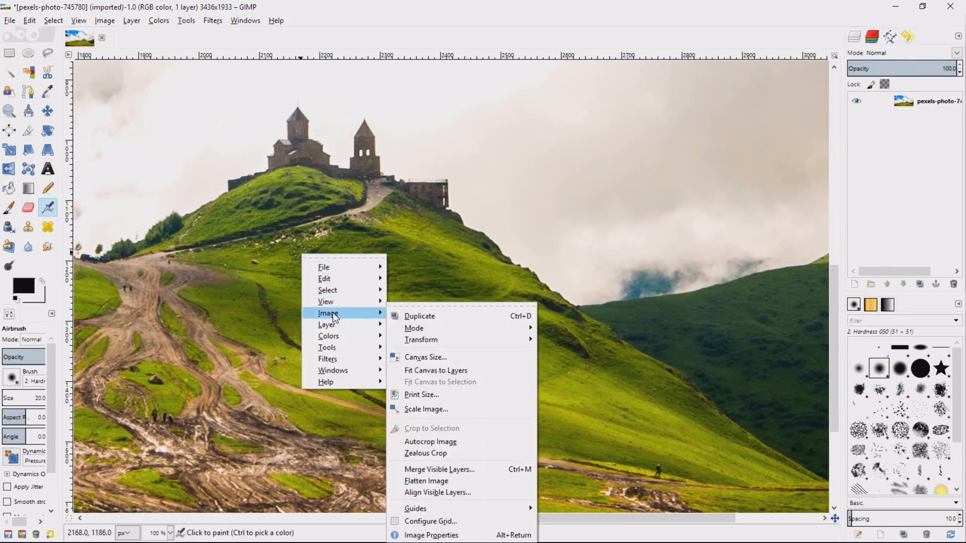
pyautogui.click(454, 407)
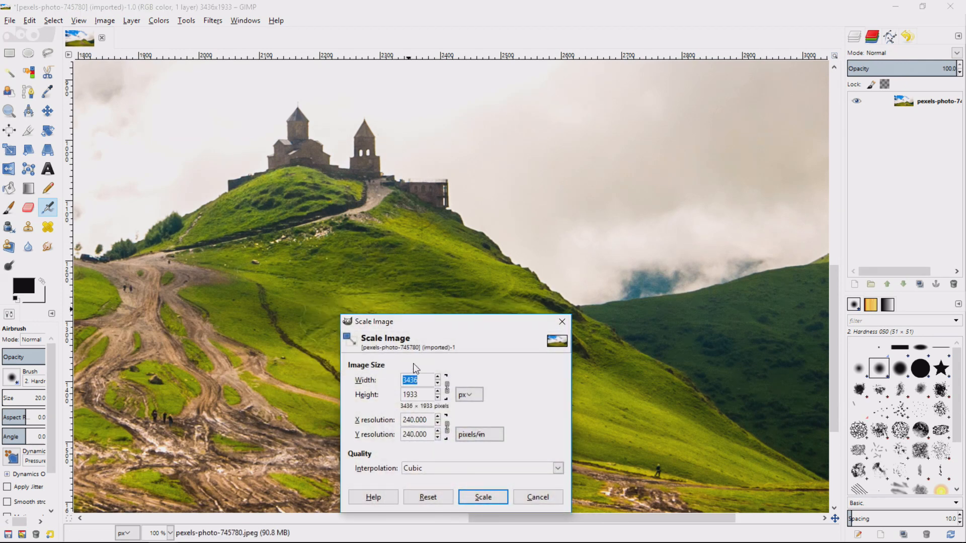
pyautogui.write('1920')
pyautogui.press('Tab')
pyautogui.click(482, 497)
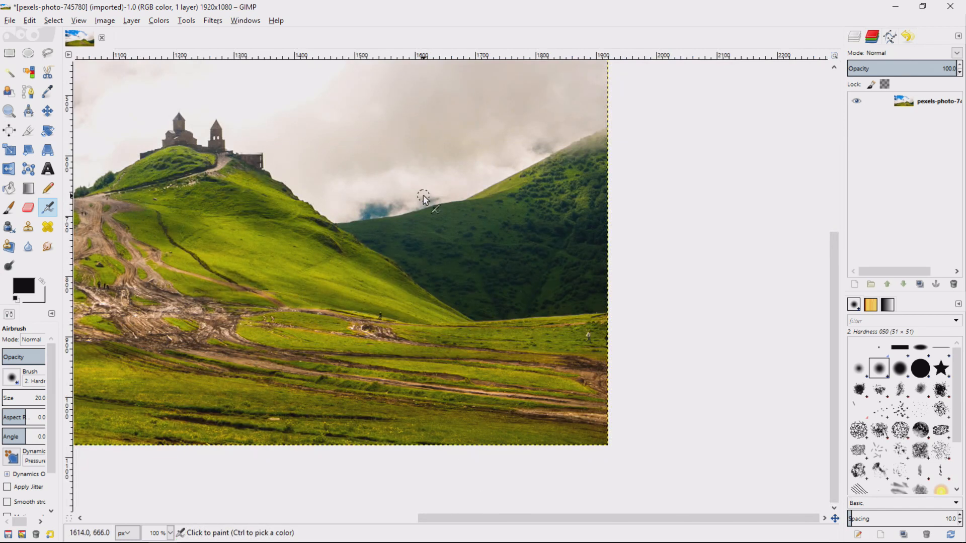
pyautogui.scroll(-2, 424, 199)
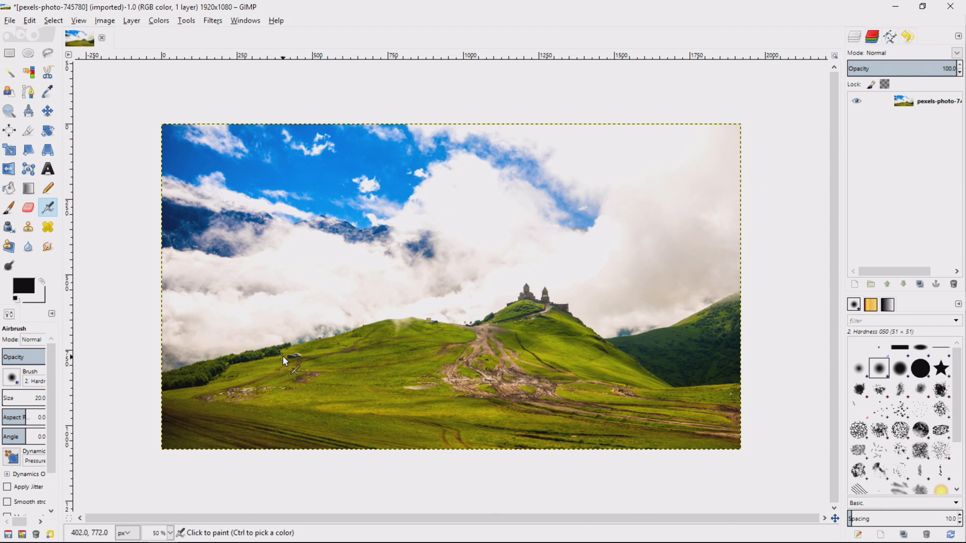
pyautogui.hotkey('ctrl', 'z')
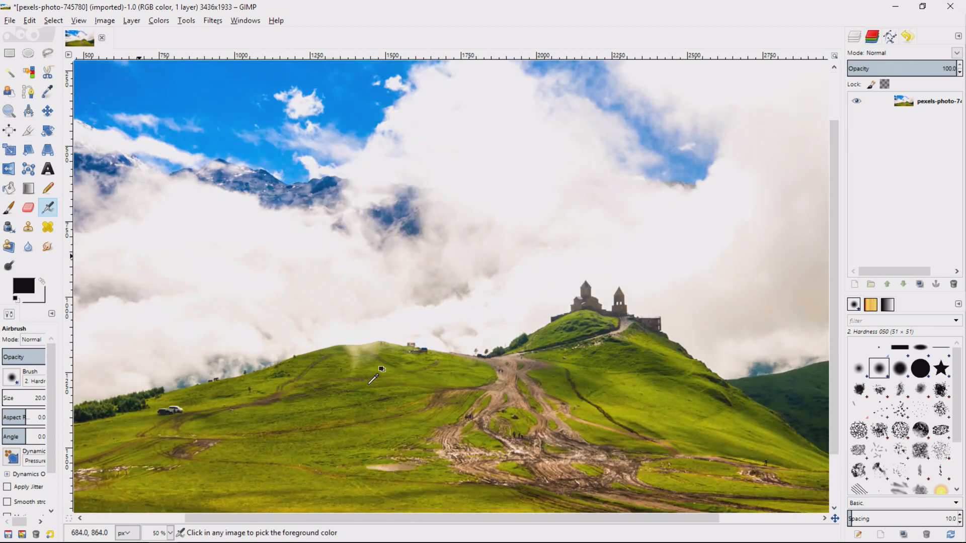
pyautogui.rightClick(505, 381)
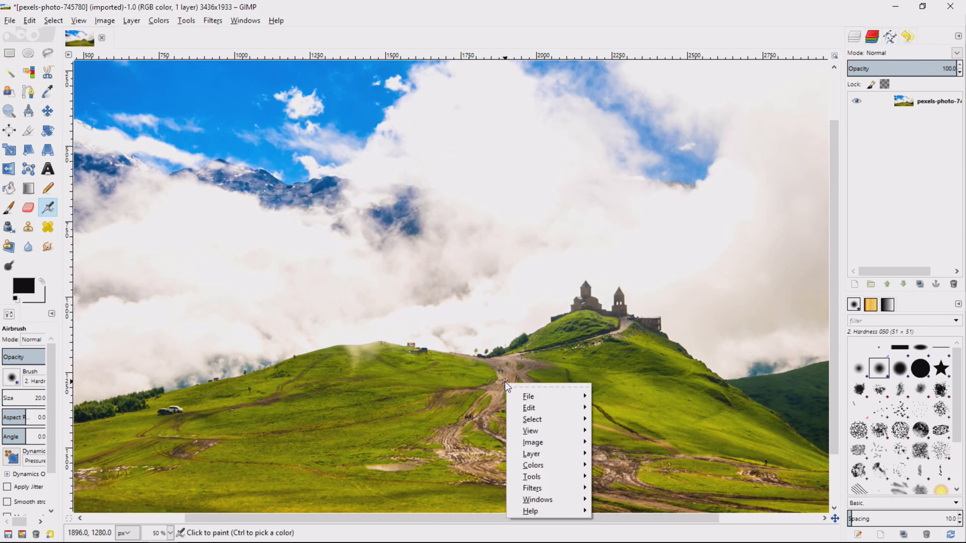
pyautogui.moveTo(545, 443)
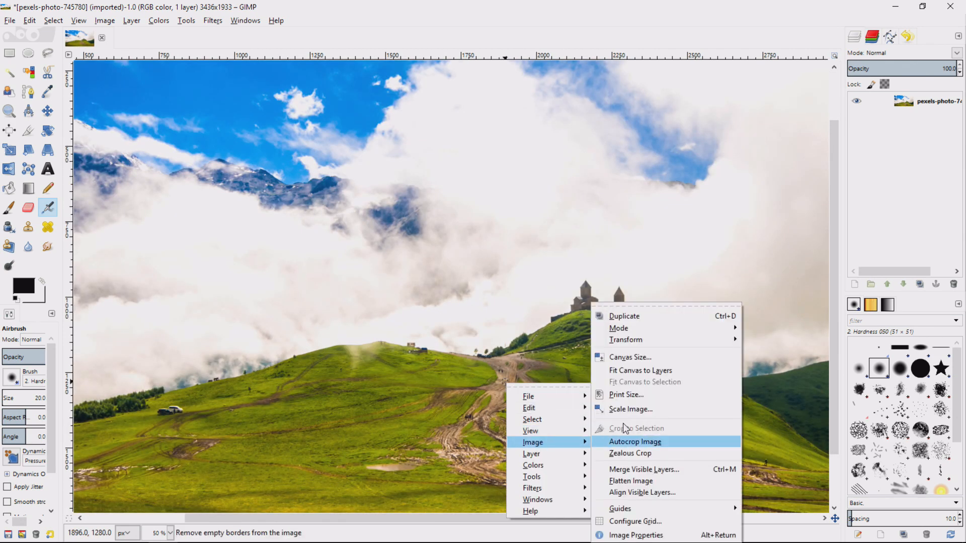
pyautogui.click(635, 357)
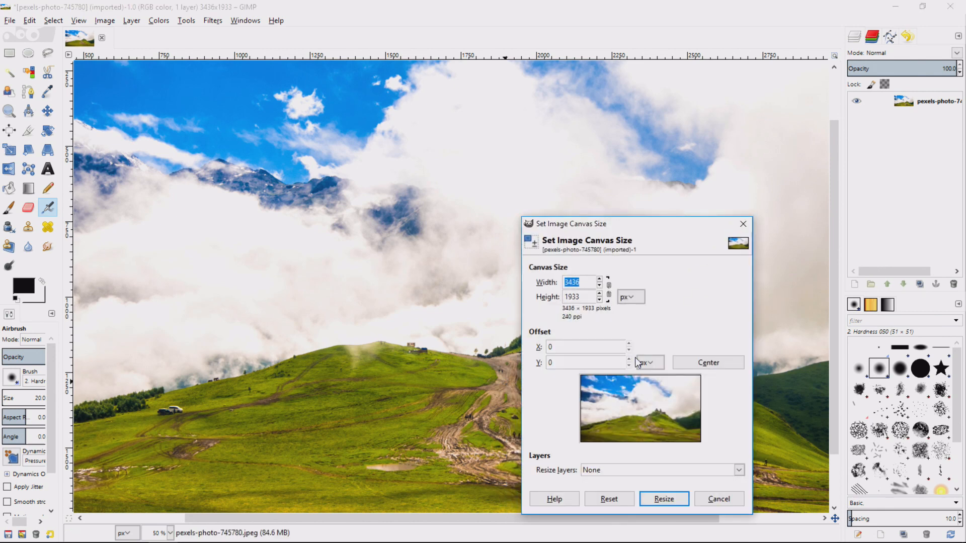
pyautogui.click(731, 501)
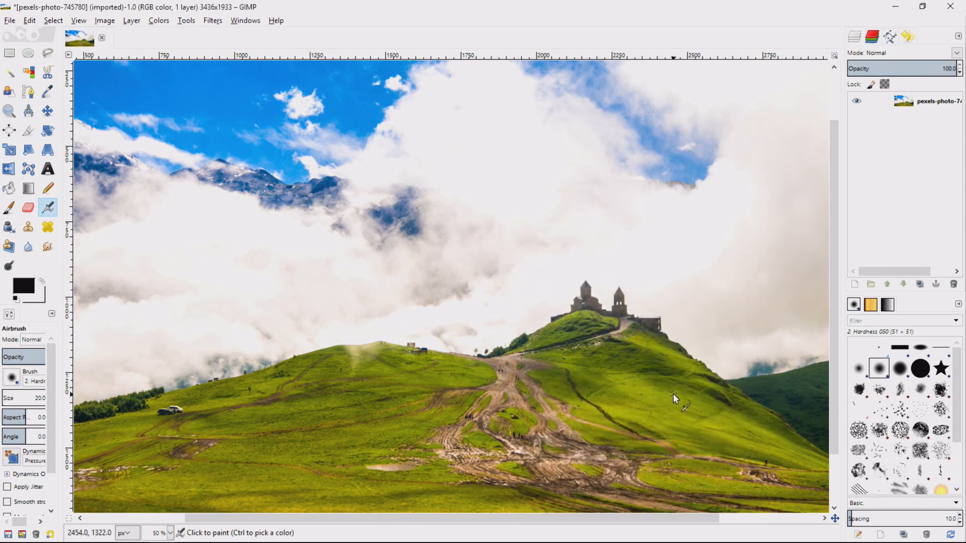
pyautogui.scroll(6, 673, 394)
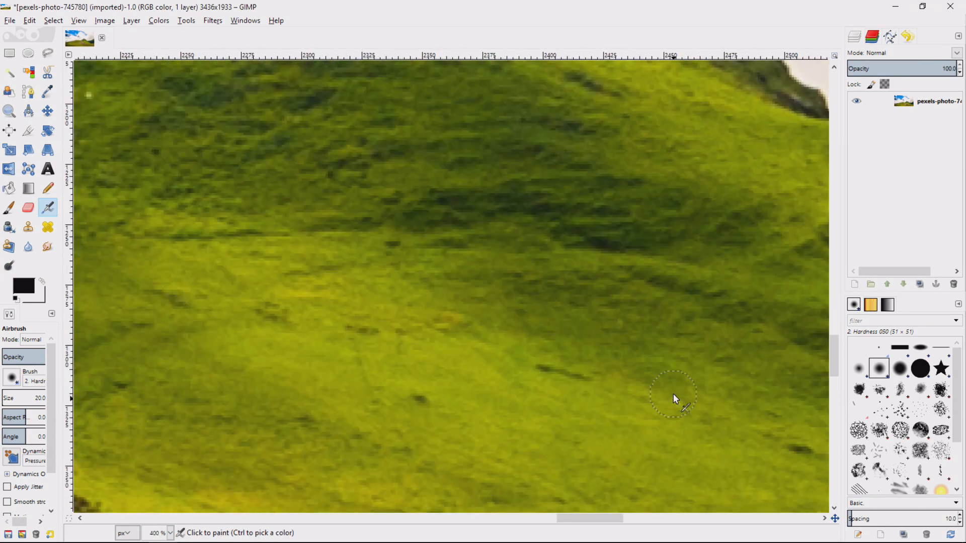
pyautogui.moveTo(832, 366); pyautogui.dragTo(833, 313)
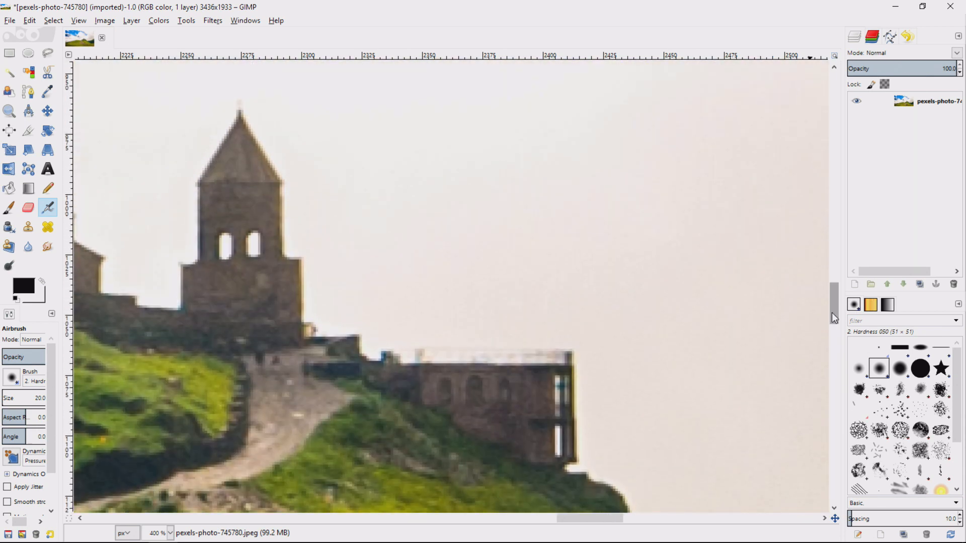
pyautogui.press('+')
pyautogui.press('+')
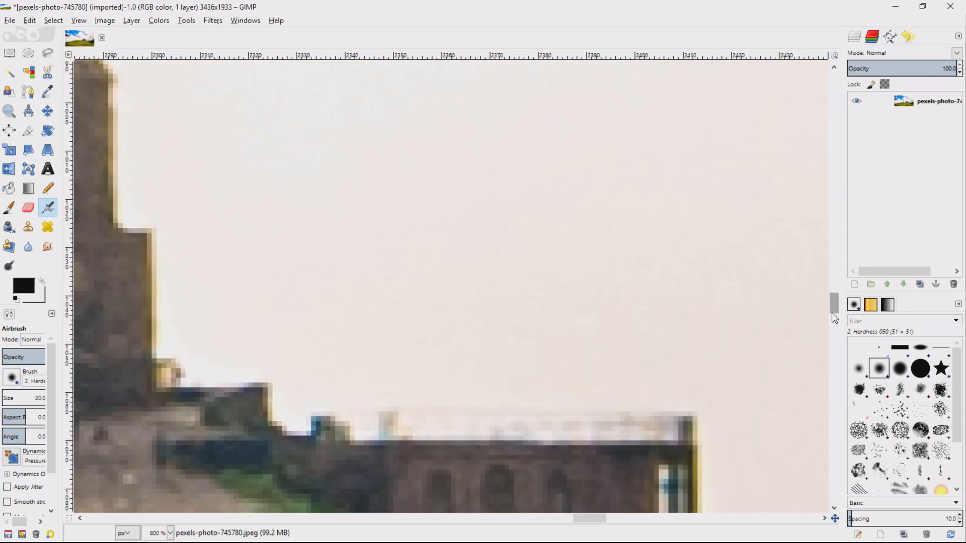
pyautogui.press('1')
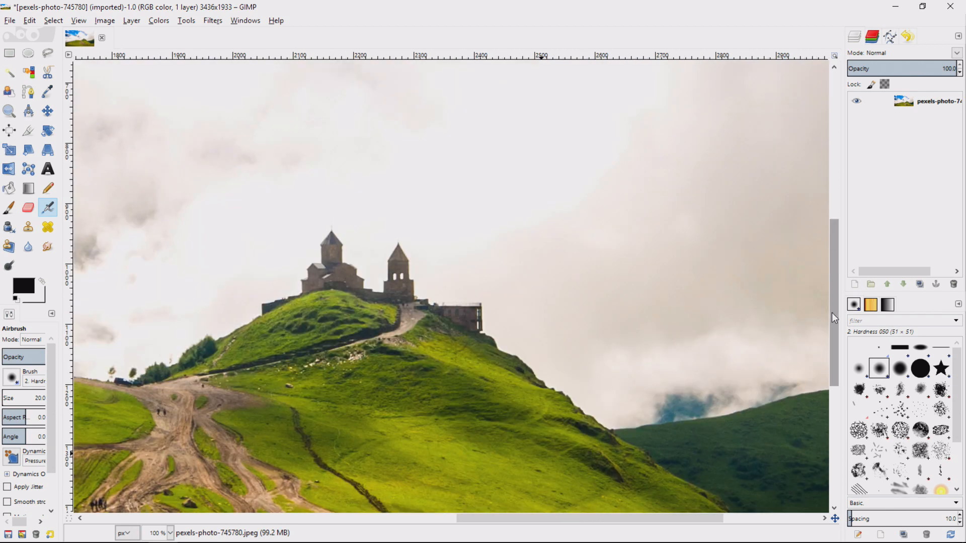
# Resize the canvas to 1920 px wide with a horizontal offset of about -1213 px, and undo the resize.
pyautogui.rightClick(238, 366)
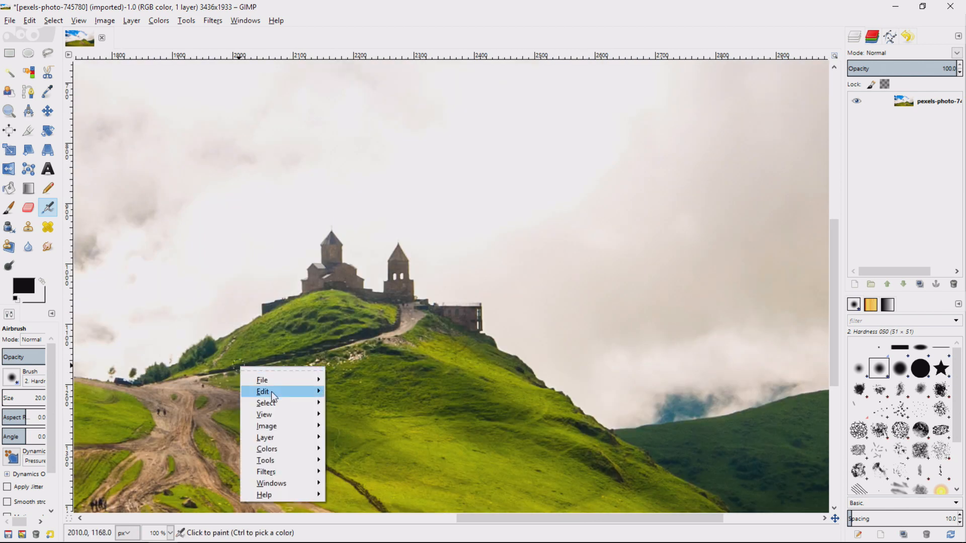
pyautogui.moveTo(273, 423)
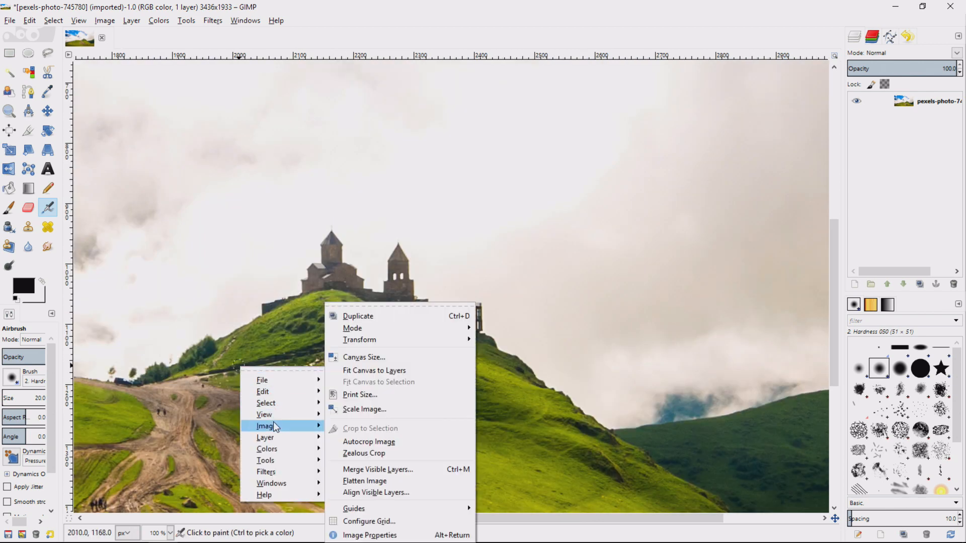
pyautogui.click(365, 361)
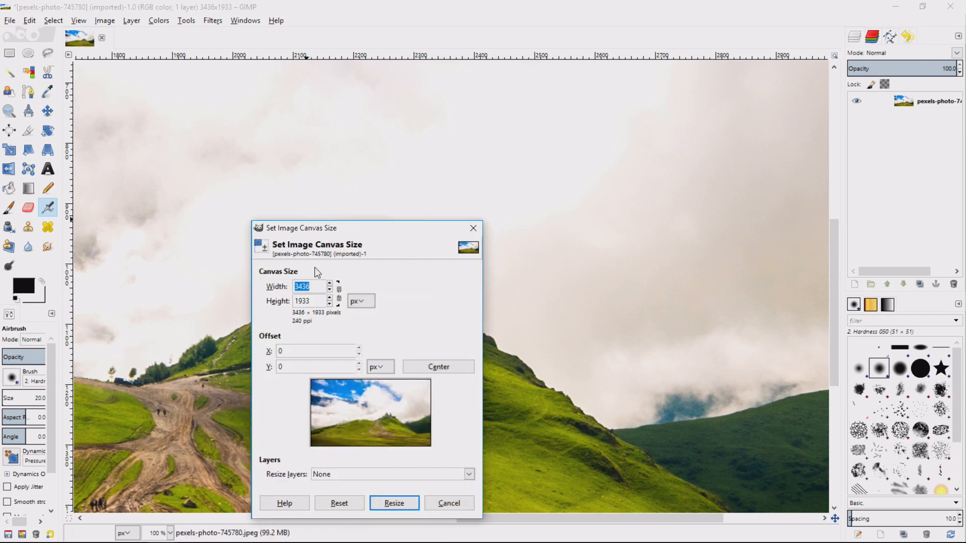
pyautogui.click(316, 285)
pyautogui.moveTo(316, 285); pyautogui.dragTo(275, 285)
pyautogui.write('1920')
pyautogui.press('Tab')
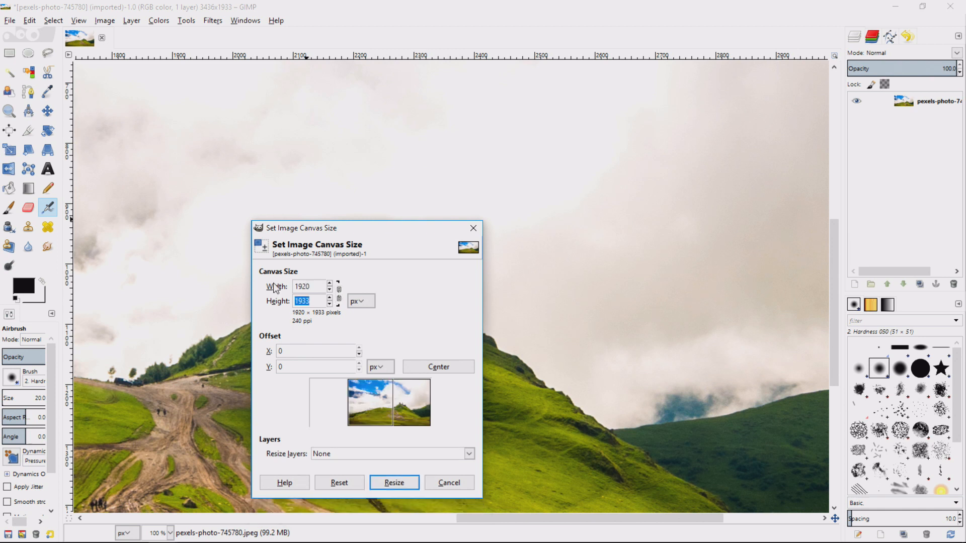
pyautogui.moveTo(407, 405); pyautogui.dragTo(377, 416)
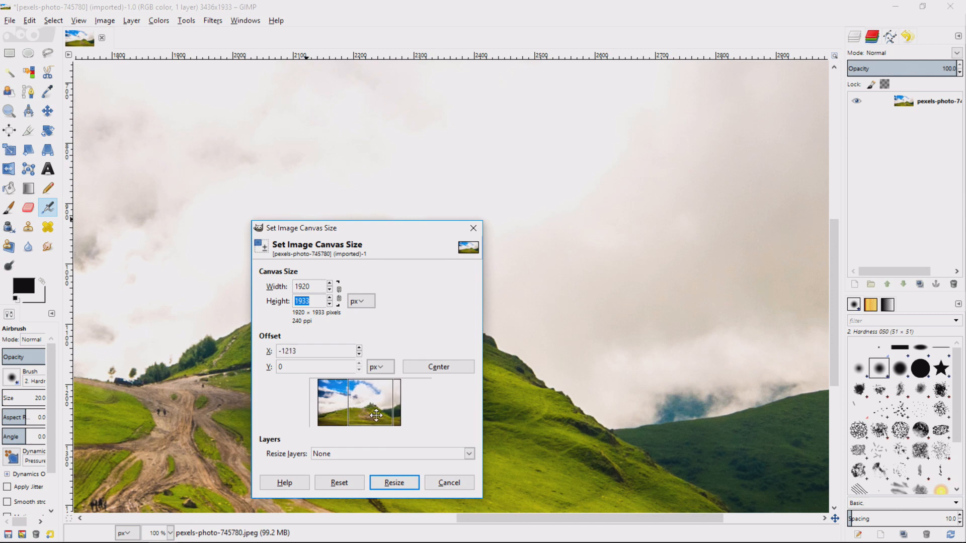
pyautogui.click(393, 483)
pyautogui.scroll(-4, 414, 473)
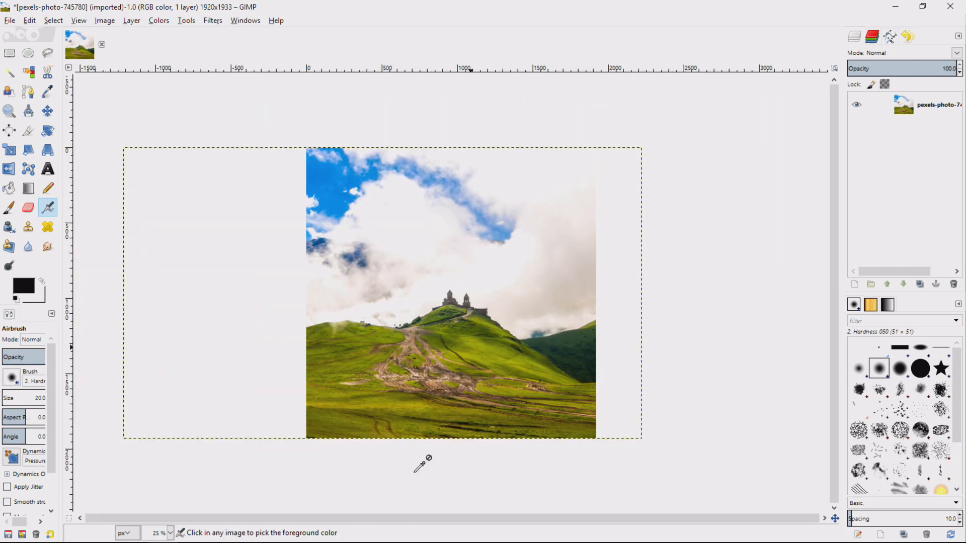
pyautogui.hotkey('ctrl', 'z')
# Resize the canvas to 1920 × 1080 px, positioning the photo in the preview so the castle hill is framed.
pyautogui.rightClick(429, 355)
pyautogui.moveTo(459, 412)
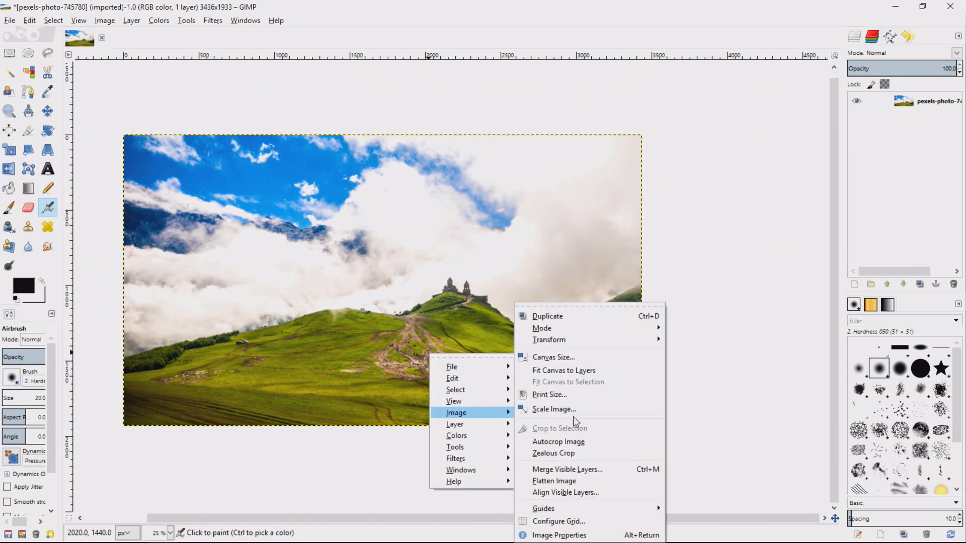
pyautogui.click(575, 361)
pyautogui.write('1920')
pyautogui.press('Tab')
pyautogui.write('1080')
pyautogui.press('Tab')
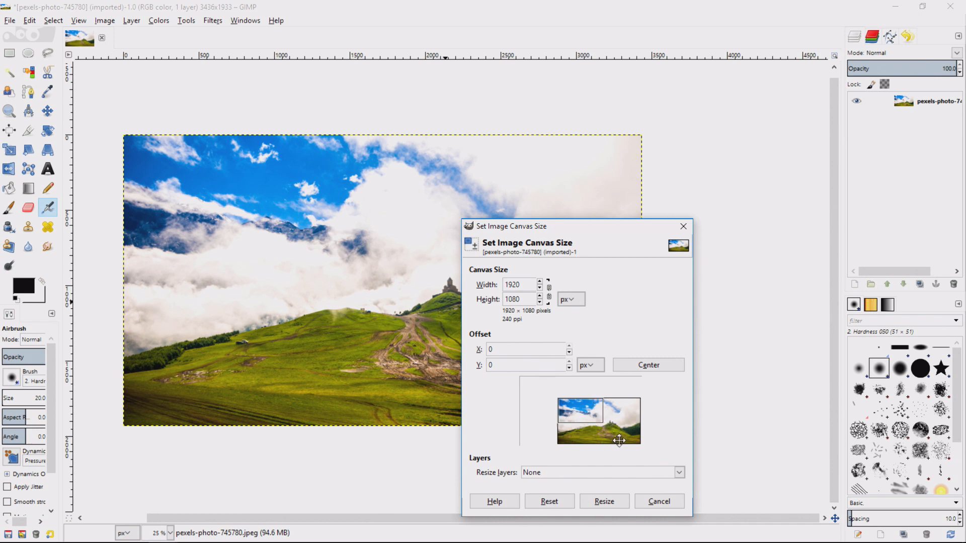
pyautogui.moveTo(621, 433); pyautogui.dragTo(591, 418)
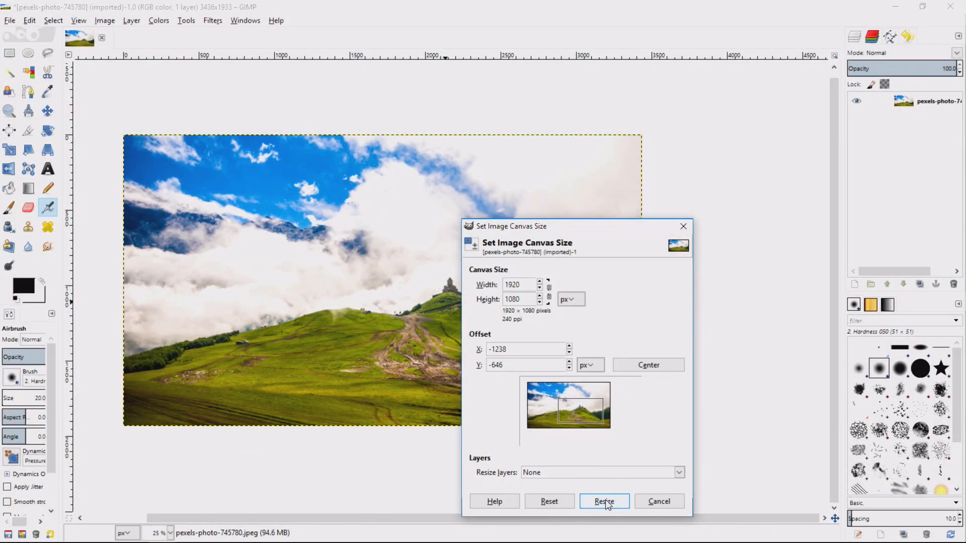
pyautogui.moveTo(589, 418)
pyautogui.mouseDown()
pyautogui.moveTo(578, 422)
pyautogui.moveTo(592, 420)
pyautogui.mouseUp()
pyautogui.click(613, 504)
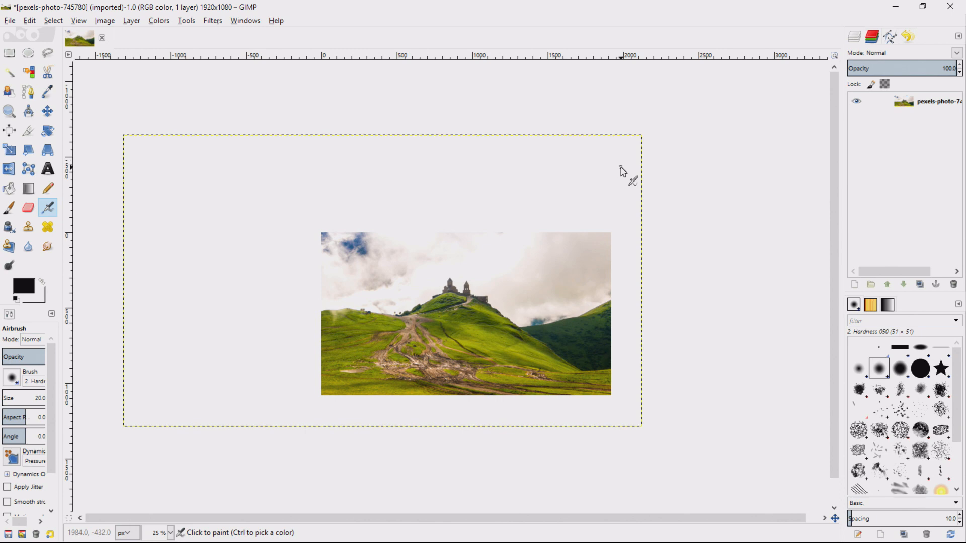
# Resize the canvas to 600 px wide with linked proportions, offset about -583 px horizontally and -276 px vertically around the castle.
pyautogui.scroll(3, 580, 274)
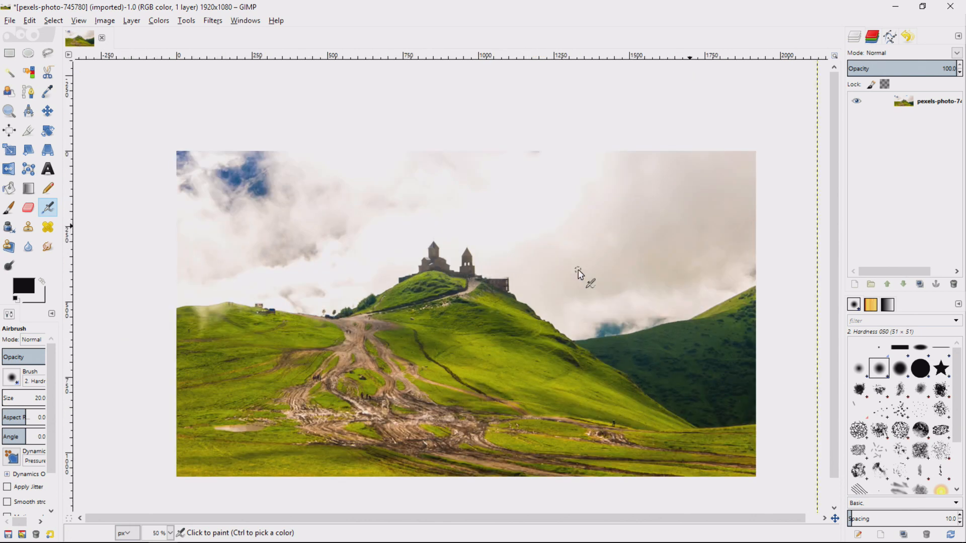
pyautogui.scroll(-1, 579, 274)
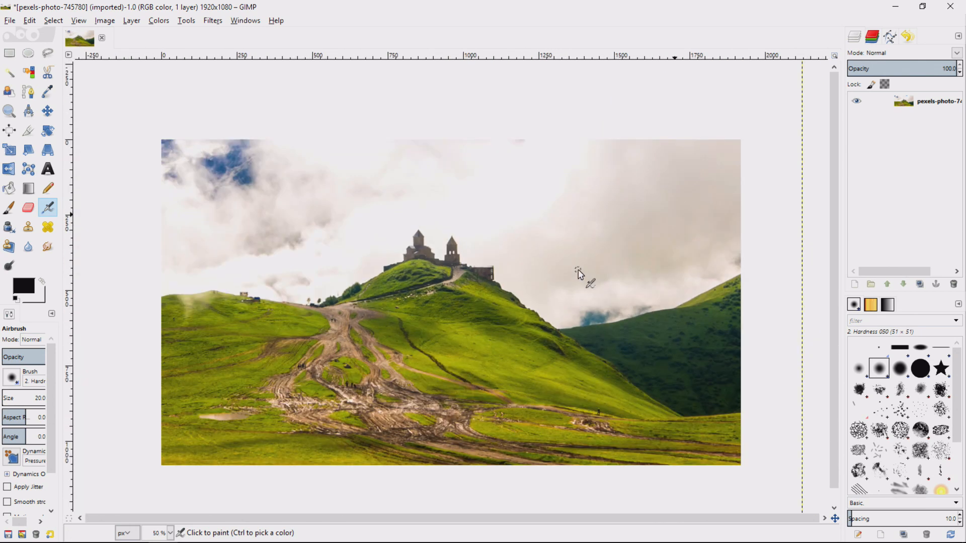
pyautogui.rightClick(465, 260)
pyautogui.moveTo(503, 319)
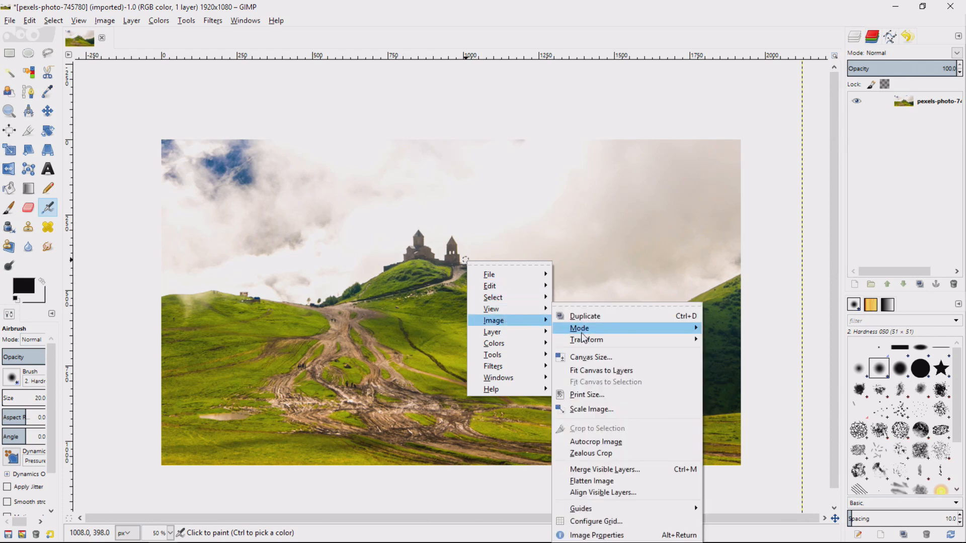
pyautogui.click(585, 357)
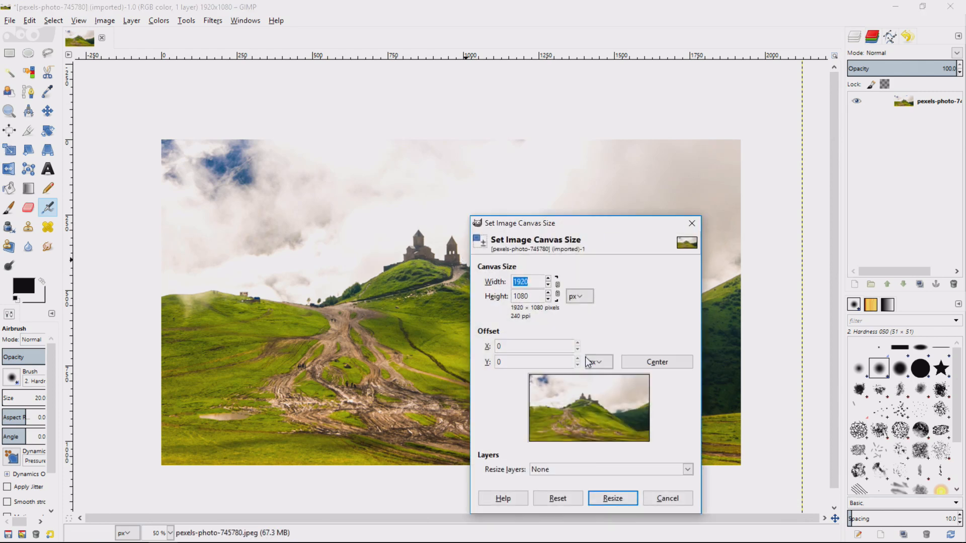
pyautogui.click(558, 290)
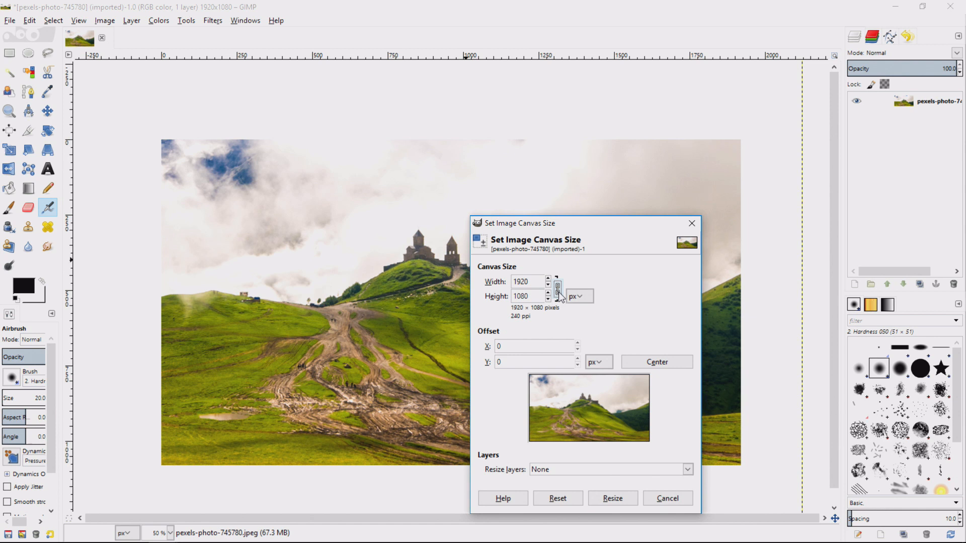
pyautogui.moveTo(538, 283); pyautogui.dragTo(478, 280)
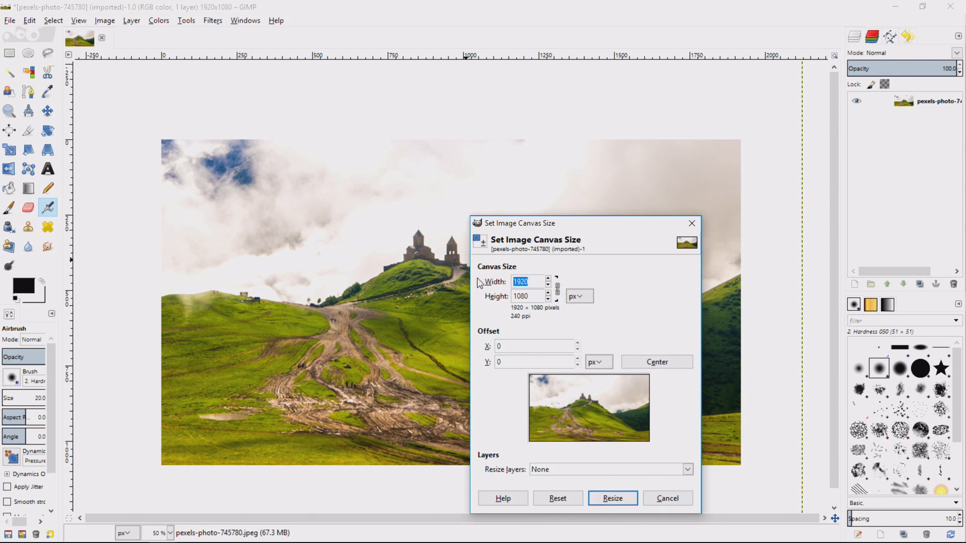
pyautogui.write('600')
pyautogui.press('Tab')
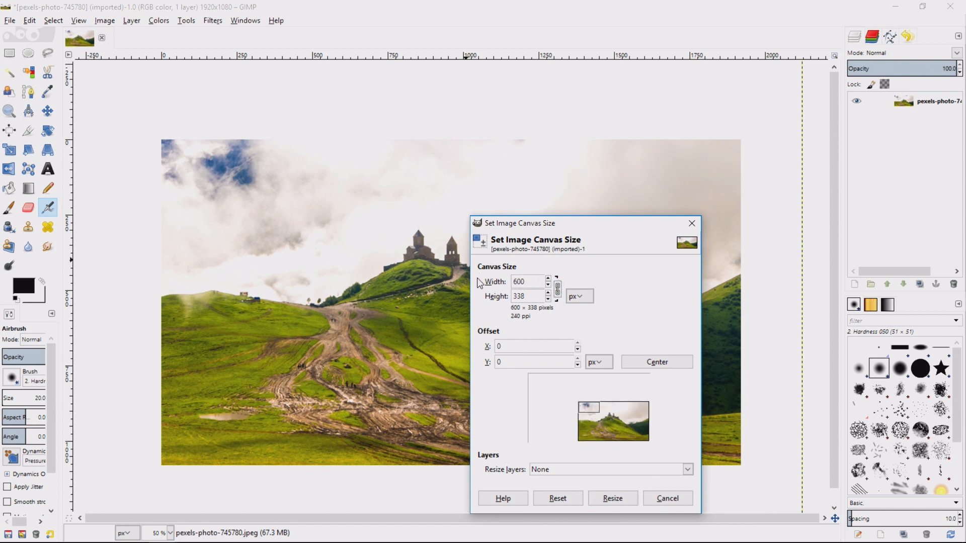
pyautogui.moveTo(604, 423); pyautogui.dragTo(582, 414)
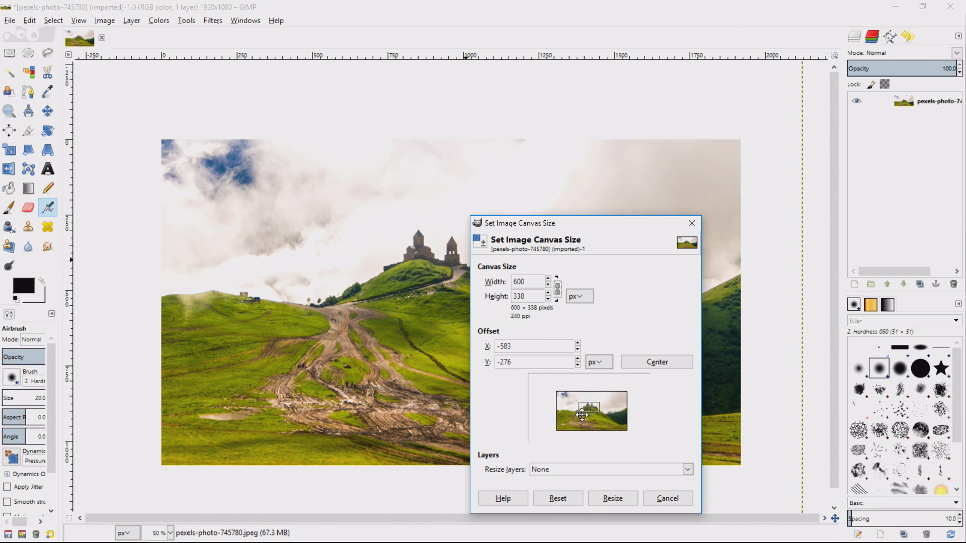
pyautogui.click(613, 499)
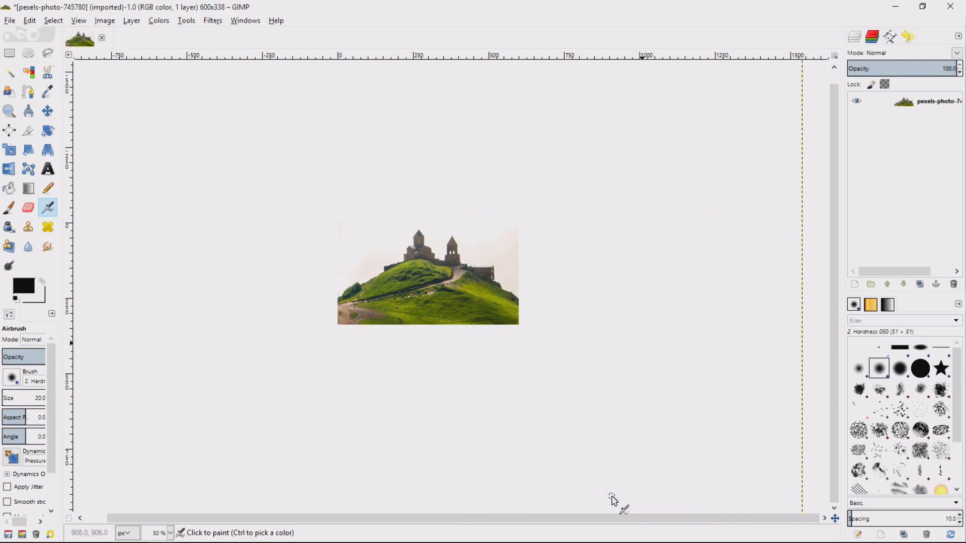
# Undo and redo the 600 px canvas resize to compare both versions at 100% zoom, ending with it undone.
pyautogui.press('1')
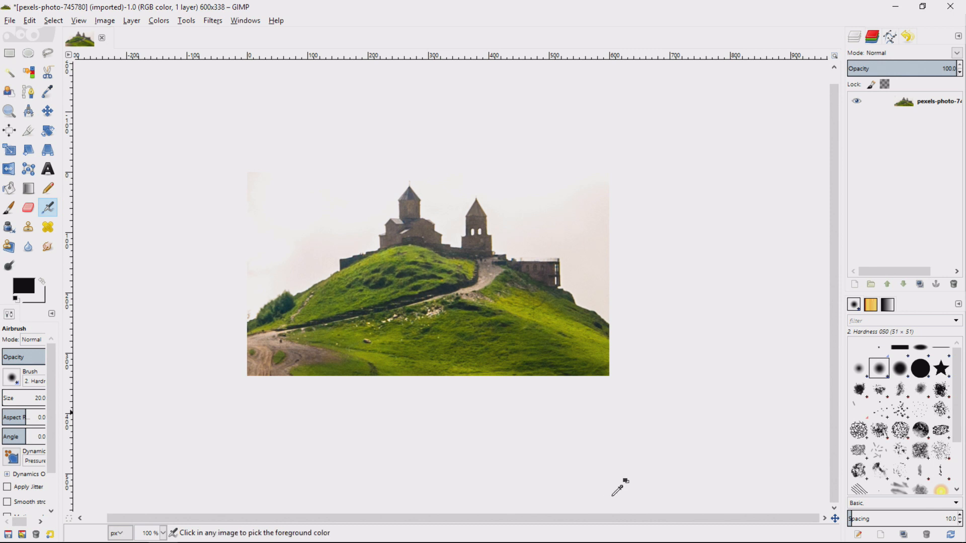
pyautogui.hotkey('ctrl', 'z')
pyautogui.hotkey('ctrl', 'y')
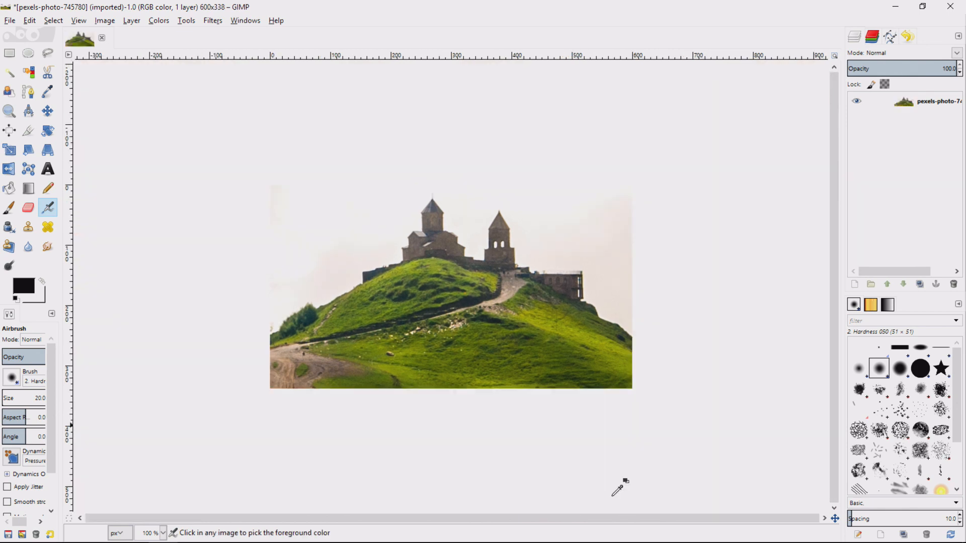
pyautogui.hotkey('ctrl', 'z')
pyautogui.hotkey('ctrl', 'y')
pyautogui.hotkey('ctrl', 'z')
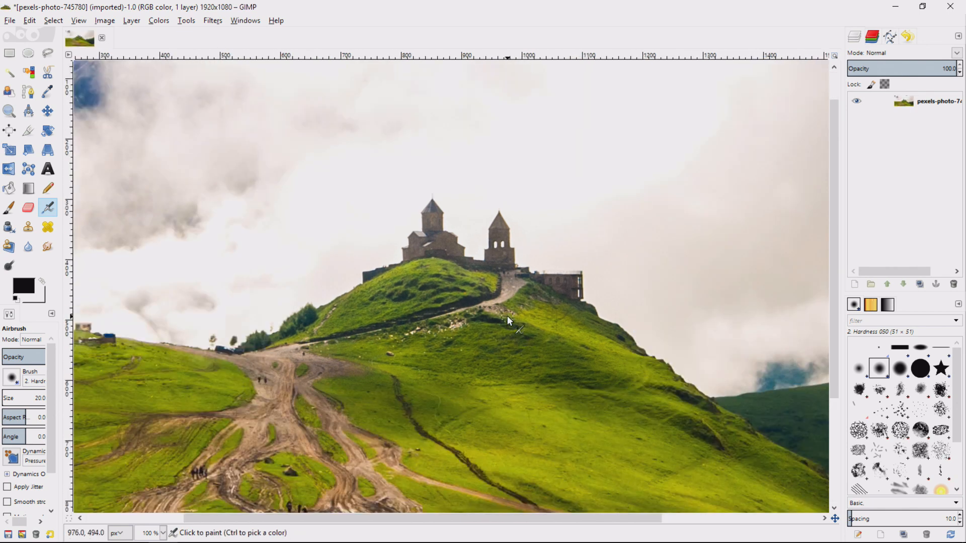
pyautogui.rightClick(508, 317)
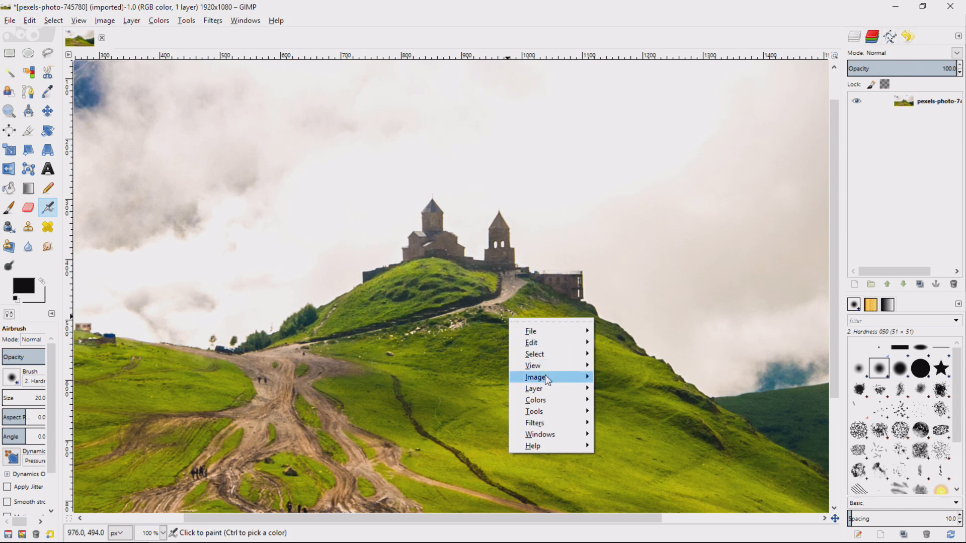
pyautogui.moveTo(545, 376)
pyautogui.click(656, 411)
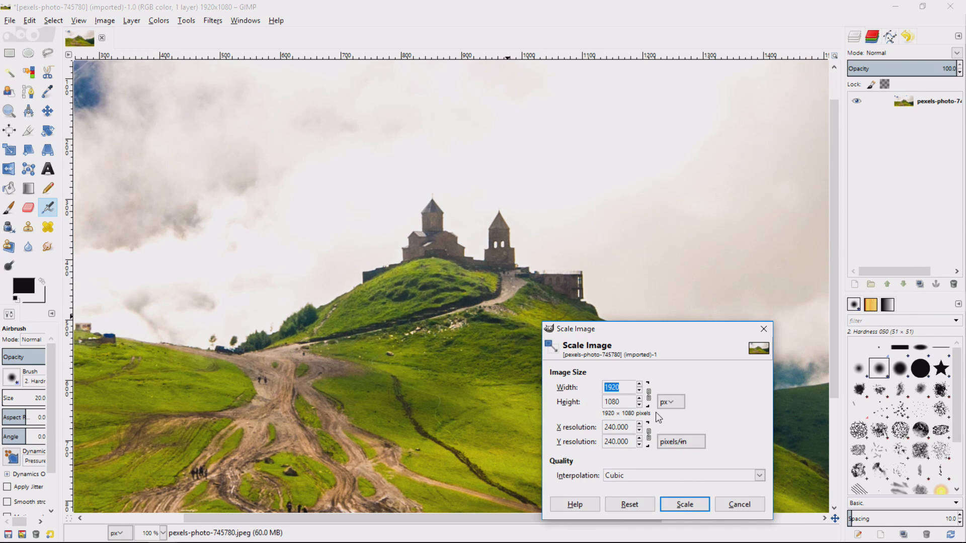
pyautogui.click(764, 328)
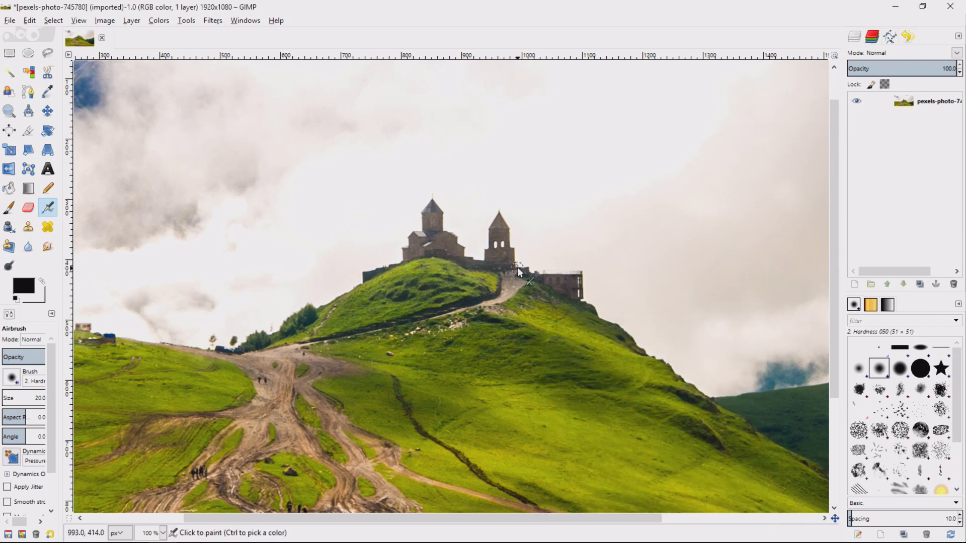
# Enter an image scale width of 700 px with linked proportions, and cancel the scaling.
pyautogui.rightClick(519, 273)
pyautogui.moveTo(554, 327)
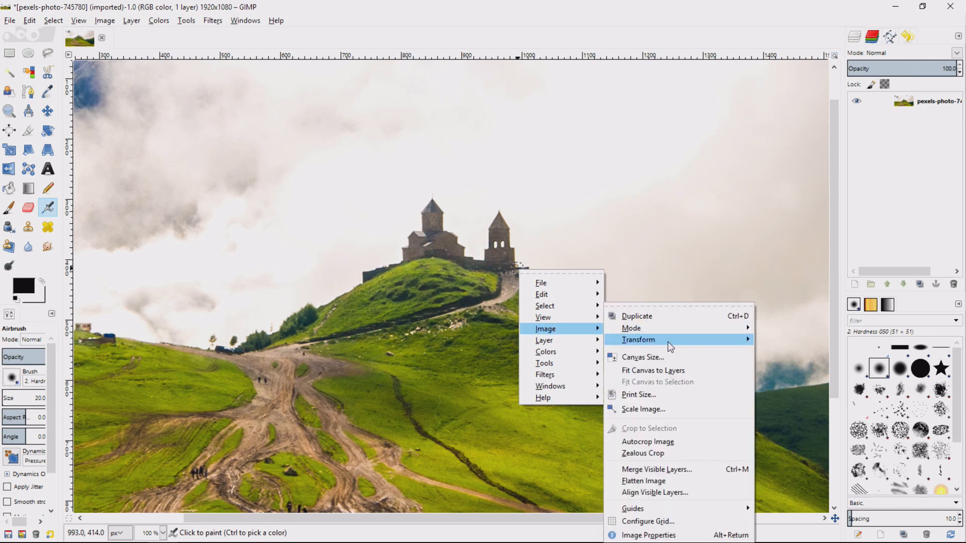
pyautogui.click(656, 408)
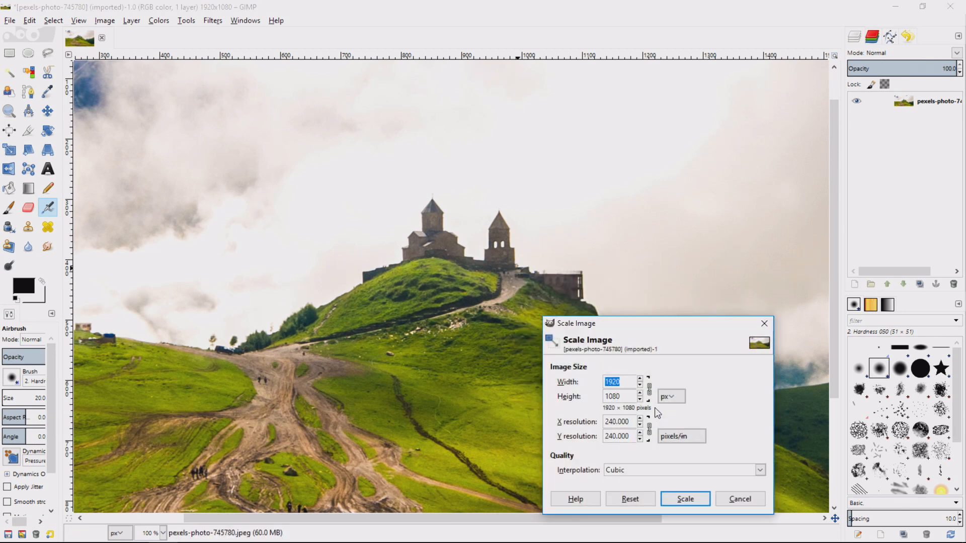
pyautogui.click(650, 391)
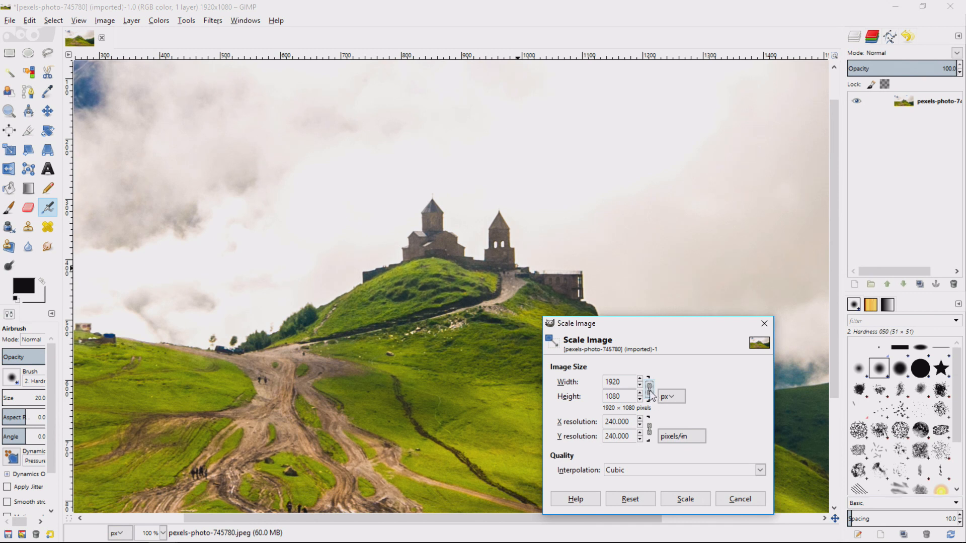
pyautogui.moveTo(628, 381); pyautogui.dragTo(555, 371)
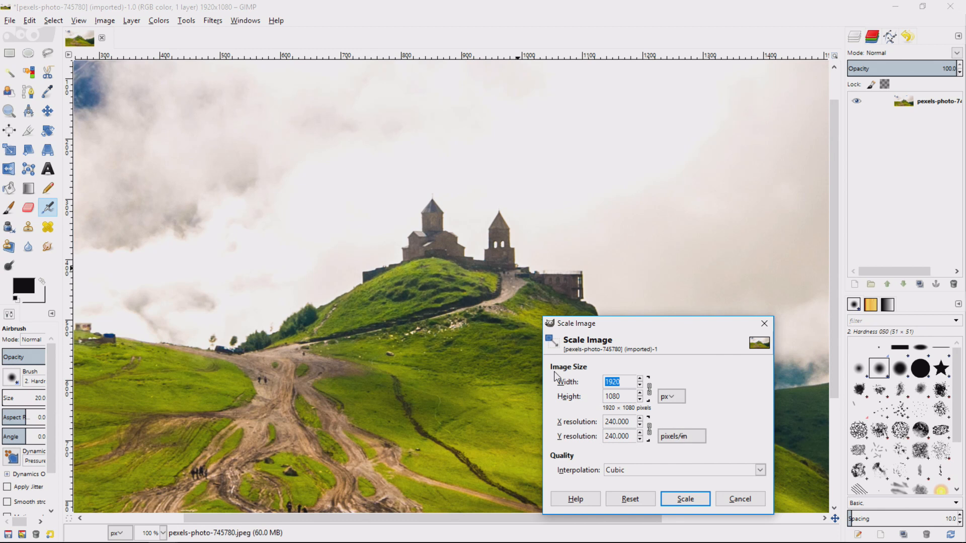
pyautogui.write('700')
pyautogui.press('Tab')
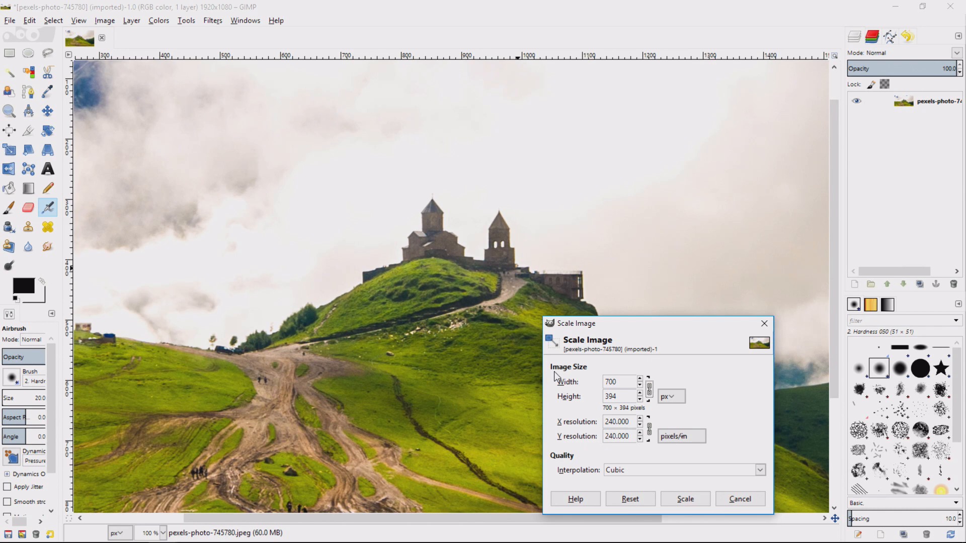
pyautogui.moveTo(629, 381); pyautogui.dragTo(581, 373)
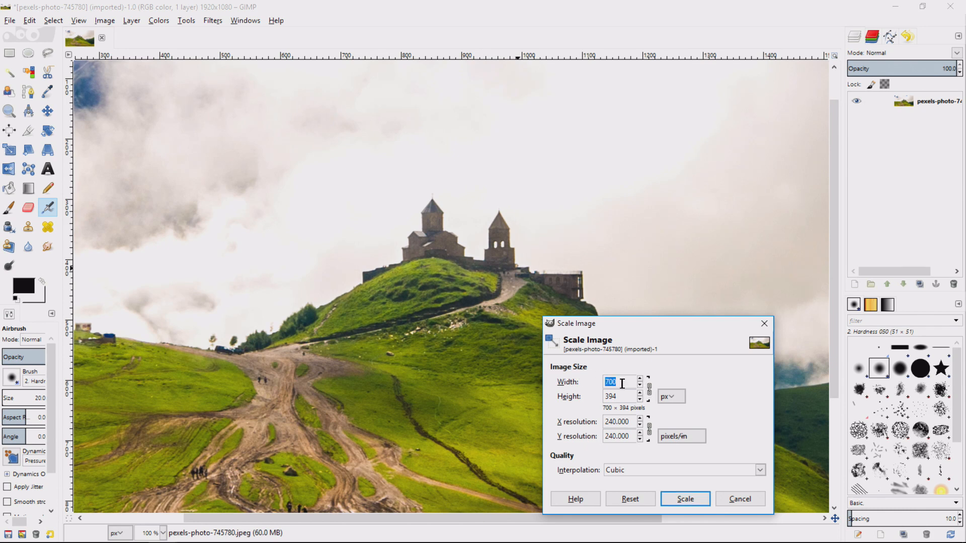
pyautogui.press('Escape')
# Scale the image to 600 px wide with the width and height unlinked, and undo the distorted scaling.
pyautogui.rightClick(593, 367)
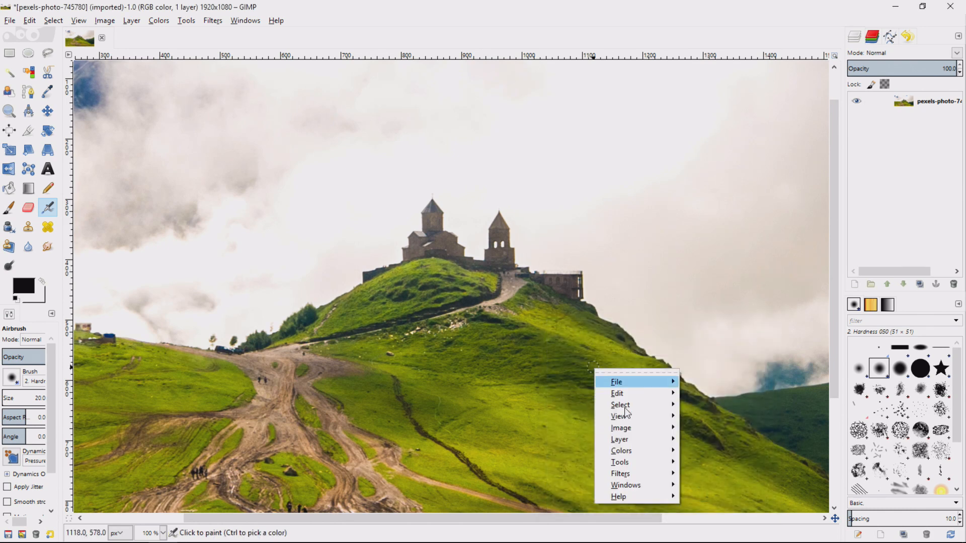
pyautogui.moveTo(628, 429)
pyautogui.click(756, 412)
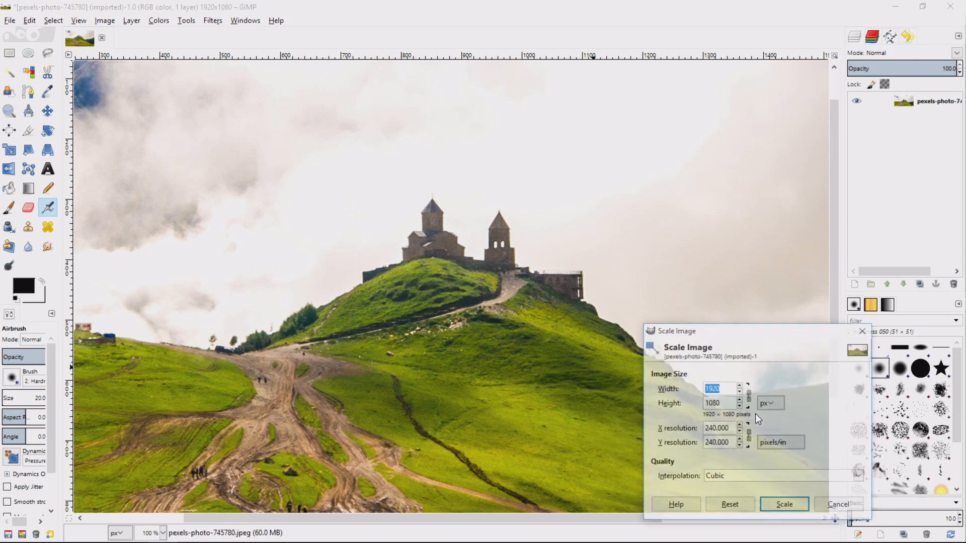
pyautogui.click(747, 398)
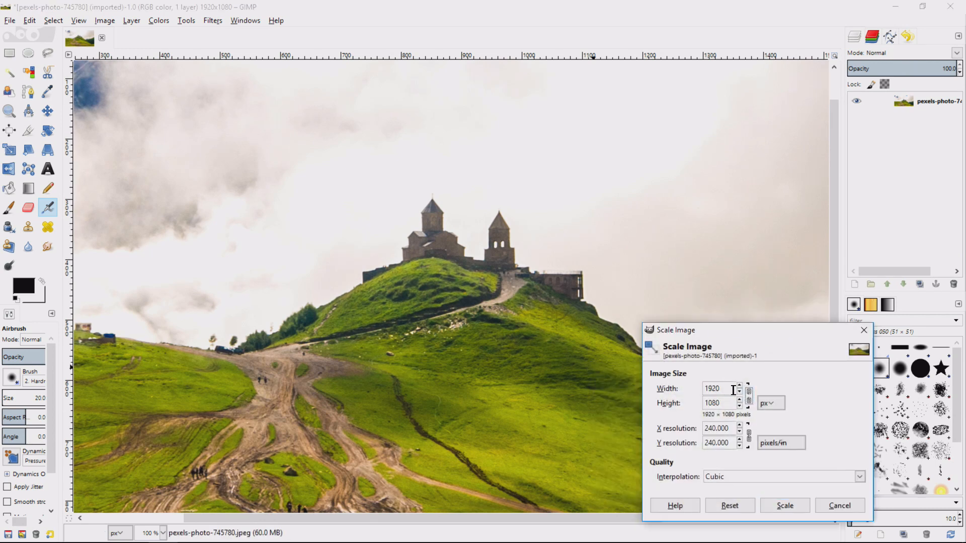
pyautogui.write('600')
pyautogui.press('Tab')
pyautogui.moveTo(831, 520)
pyautogui.moveTo(730, 403); pyautogui.dragTo(697, 403)
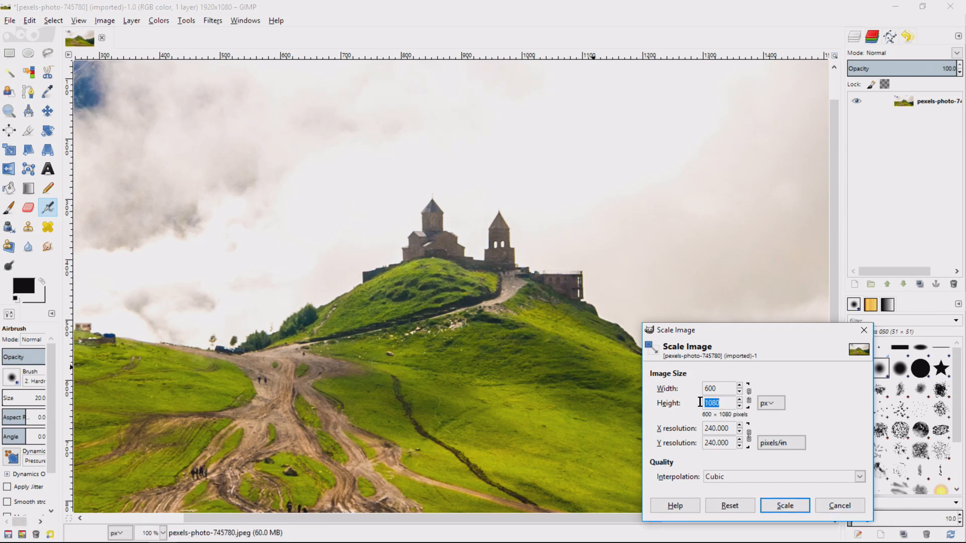
pyautogui.click(792, 505)
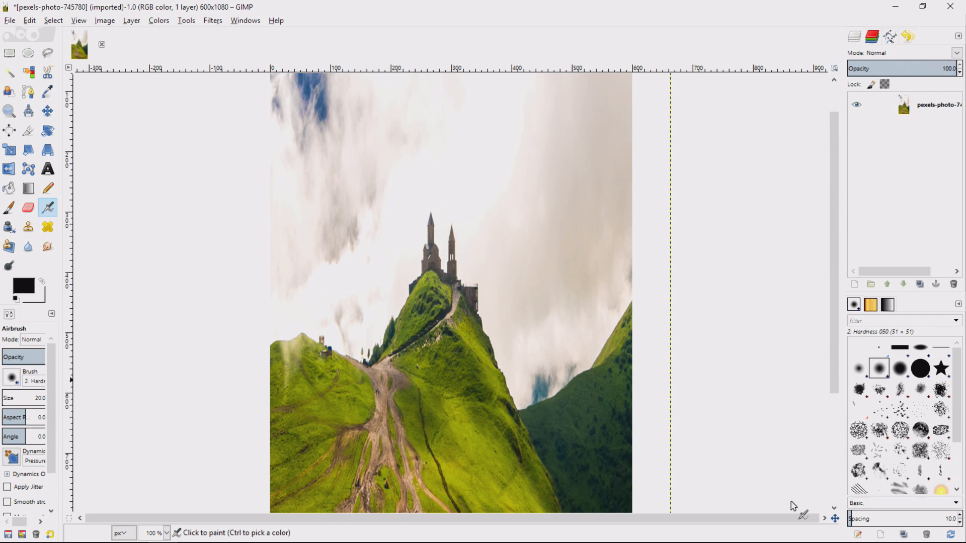
pyautogui.hotkey('ctrl', 'z')
# Scale the whole image to a width of 700 px with the width and height linked.
pyautogui.rightClick(549, 339)
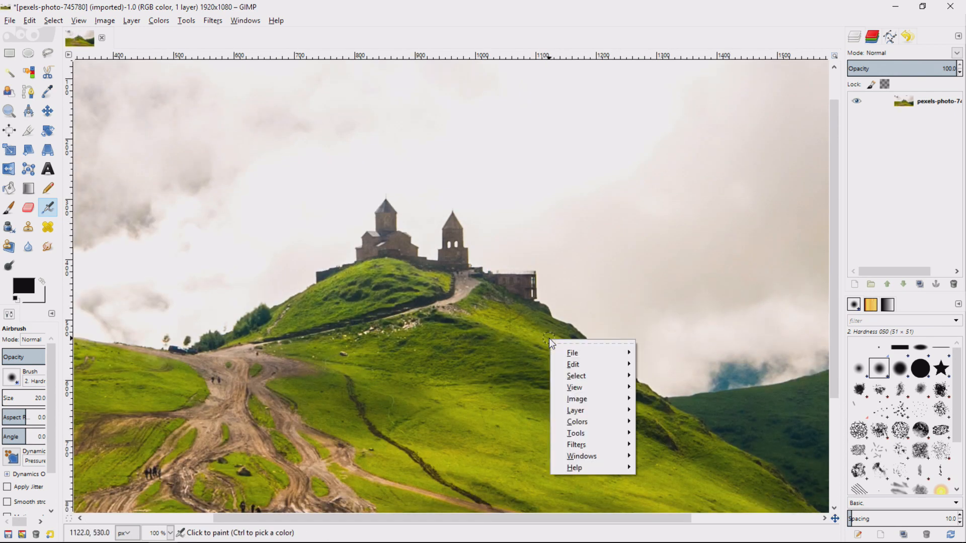
pyautogui.moveTo(583, 396)
pyautogui.click(671, 406)
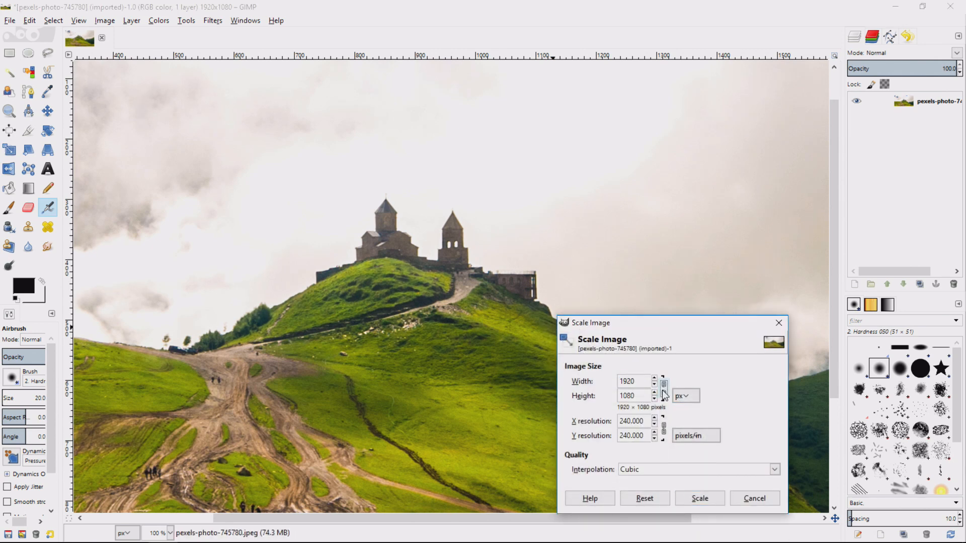
pyautogui.click(663, 390)
pyautogui.click(664, 390)
pyautogui.moveTo(638, 381); pyautogui.dragTo(605, 380)
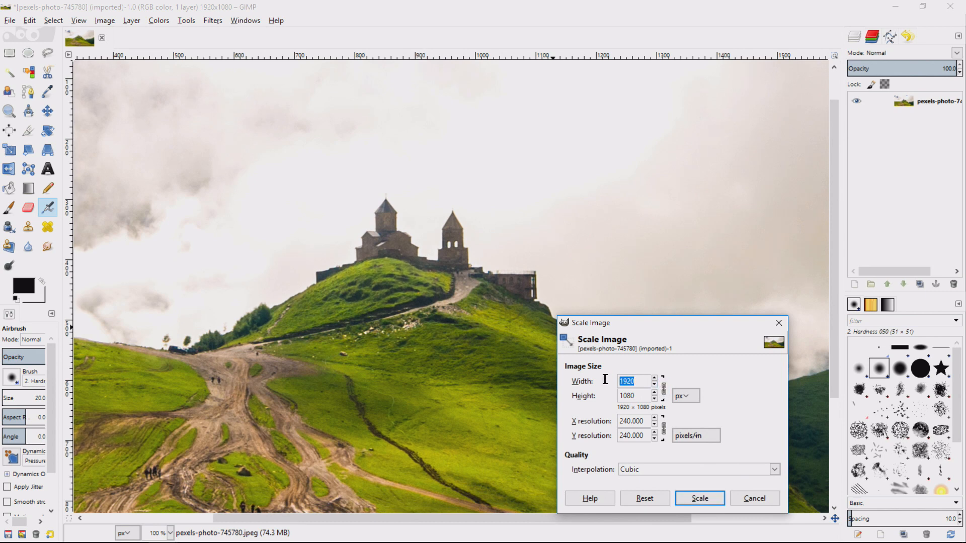
pyautogui.write('700')
pyautogui.press('Tab')
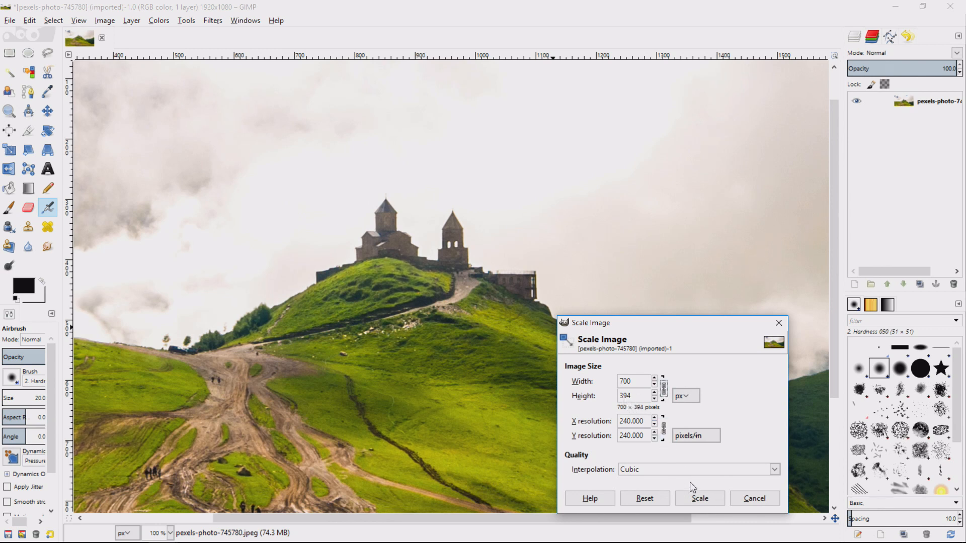
pyautogui.click(695, 497)
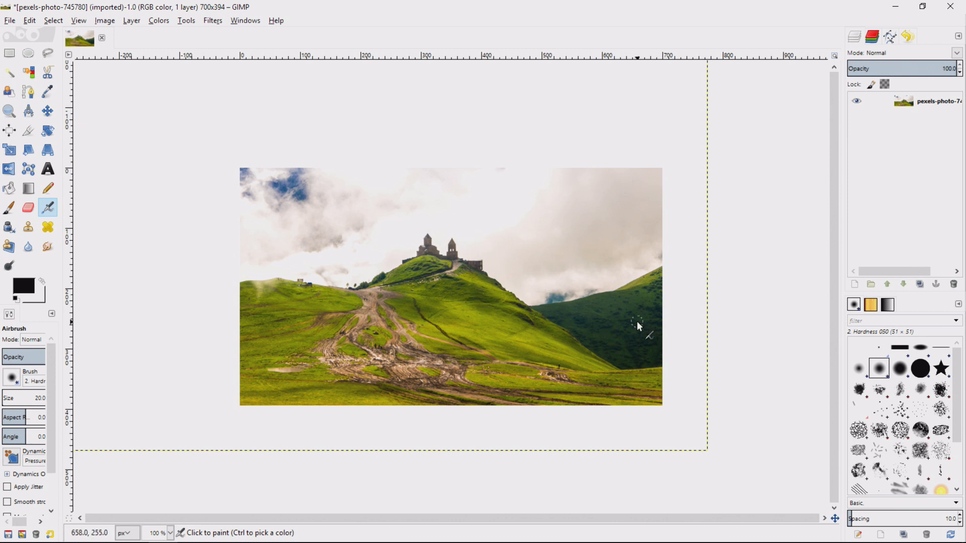
# Set the image canvas width to 394 px to match the height, with a horizontal offset of about -160 px.
pyautogui.rightClick(500, 270)
pyautogui.moveTo(532, 328)
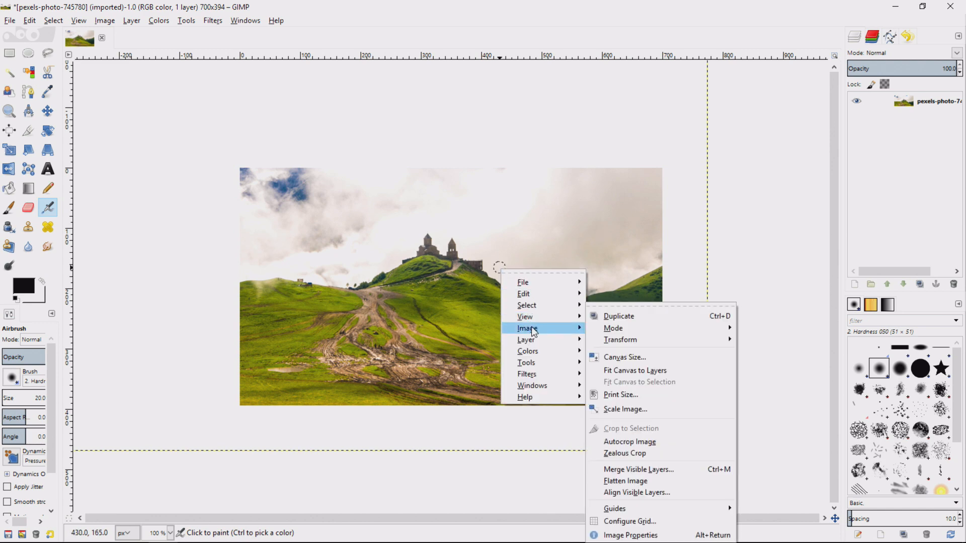
pyautogui.click(654, 358)
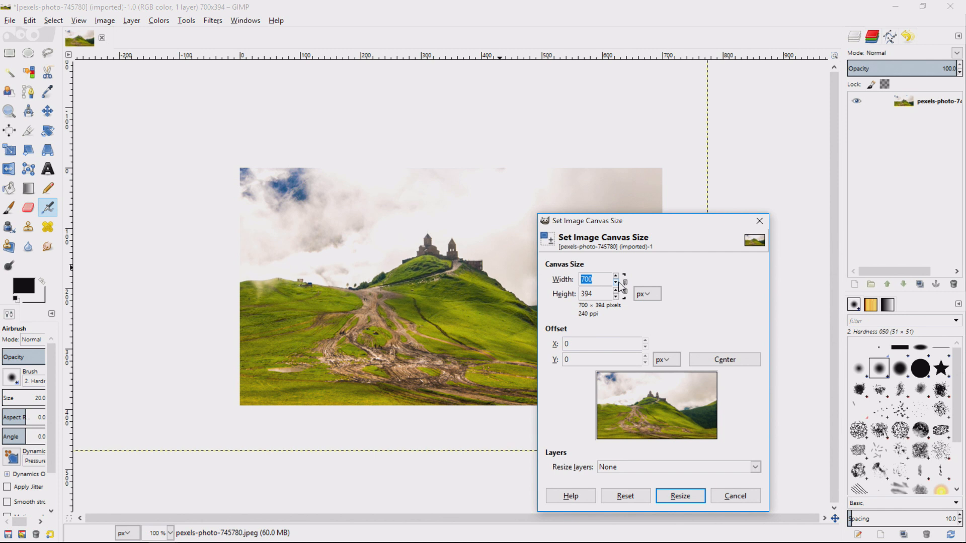
pyautogui.click(602, 294)
pyautogui.doubleClick(577, 277)
pyautogui.write('394')
pyautogui.press('Tab')
pyautogui.moveTo(664, 409); pyautogui.dragTo(647, 409)
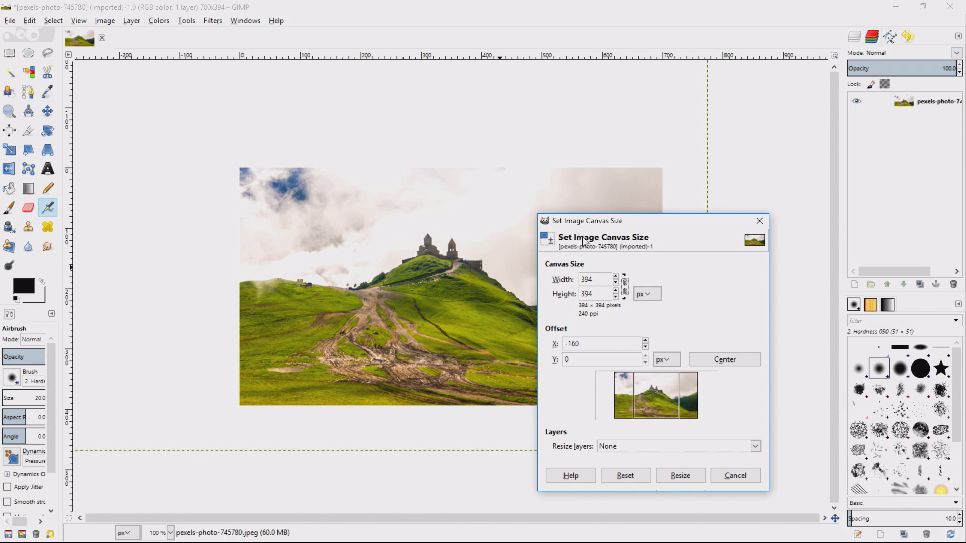
# Shift the image to a horizontal offset of about -175 px and apply the square canvas resize.
pyautogui.rightClick(418, 284)
pyautogui.moveTo(443, 344)
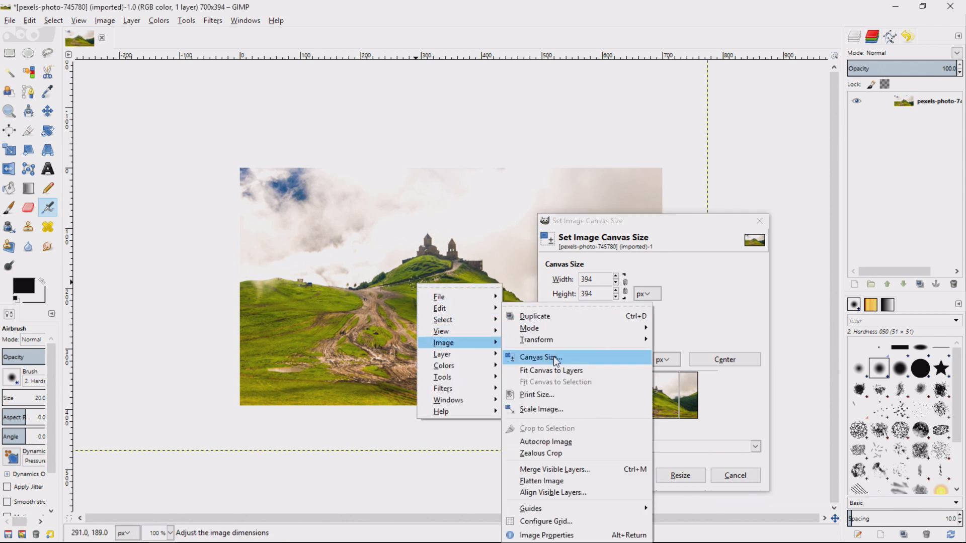
pyautogui.click(671, 267)
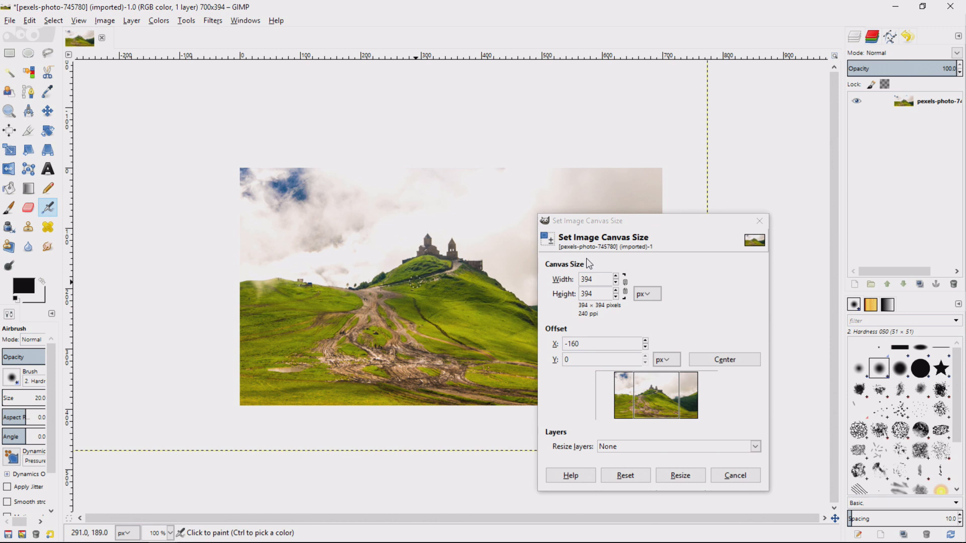
pyautogui.click(625, 294)
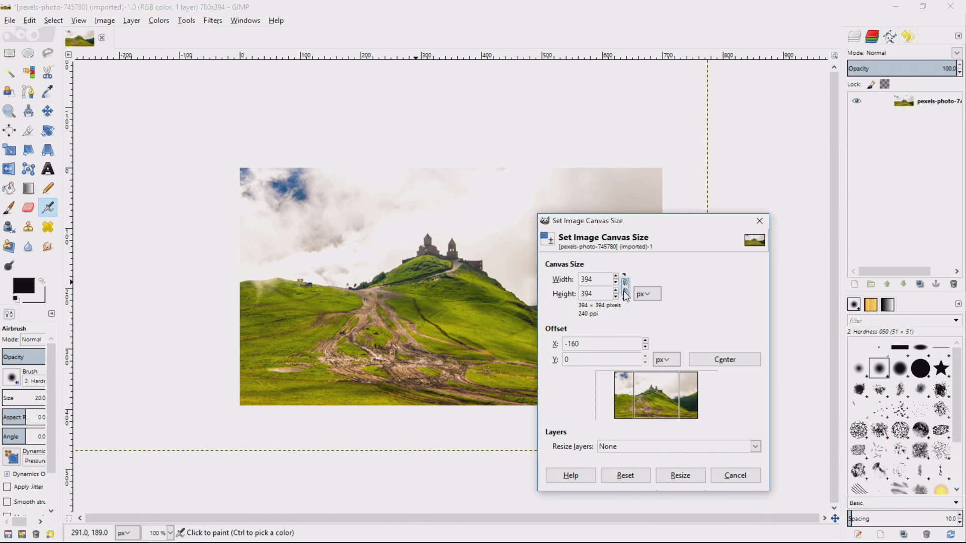
pyautogui.click(602, 294)
pyautogui.click(599, 297)
pyautogui.moveTo(671, 407); pyautogui.dragTo(669, 405)
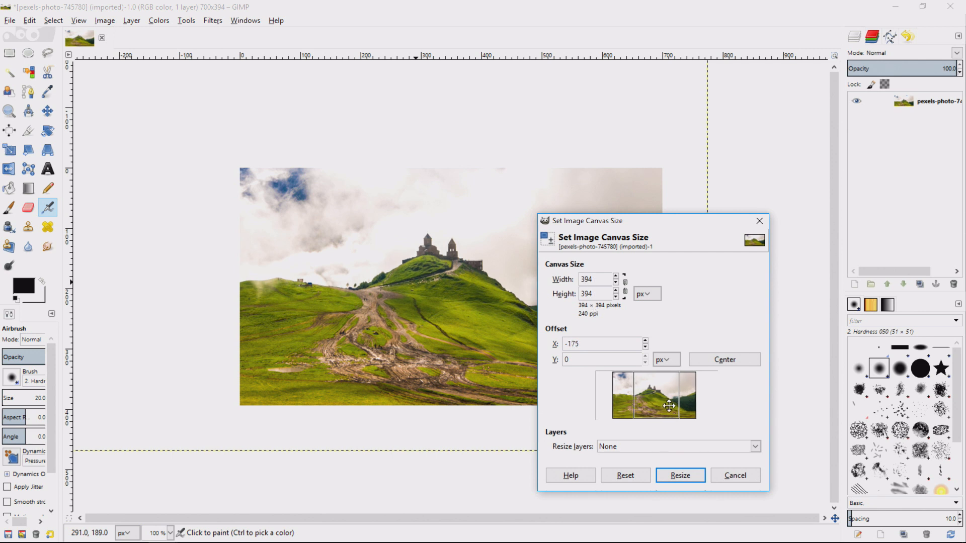
pyautogui.click(687, 474)
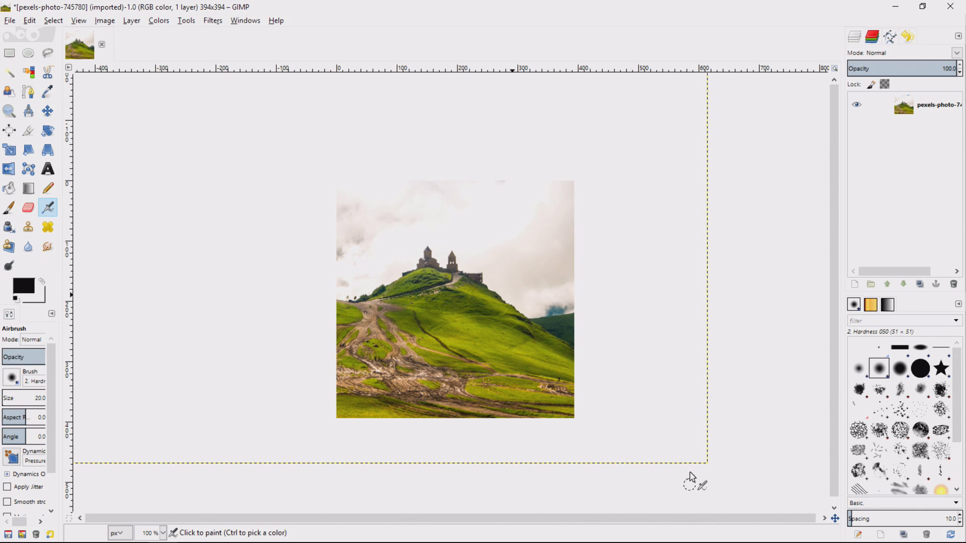
# Open Save As for the cropped image with the Desktop folder chosen, and cancel the save.
pyautogui.rightClick(432, 256)
pyautogui.moveTo(455, 275)
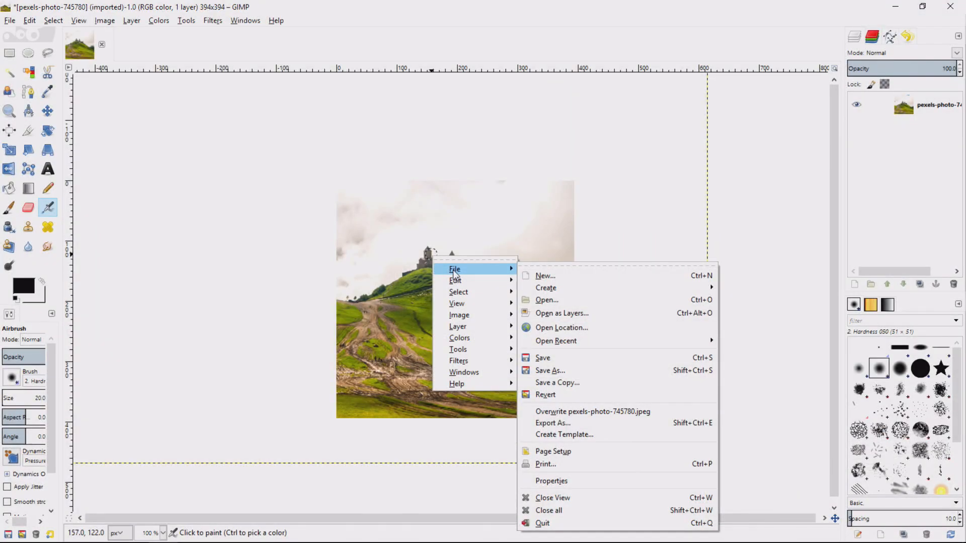
pyautogui.click(556, 370)
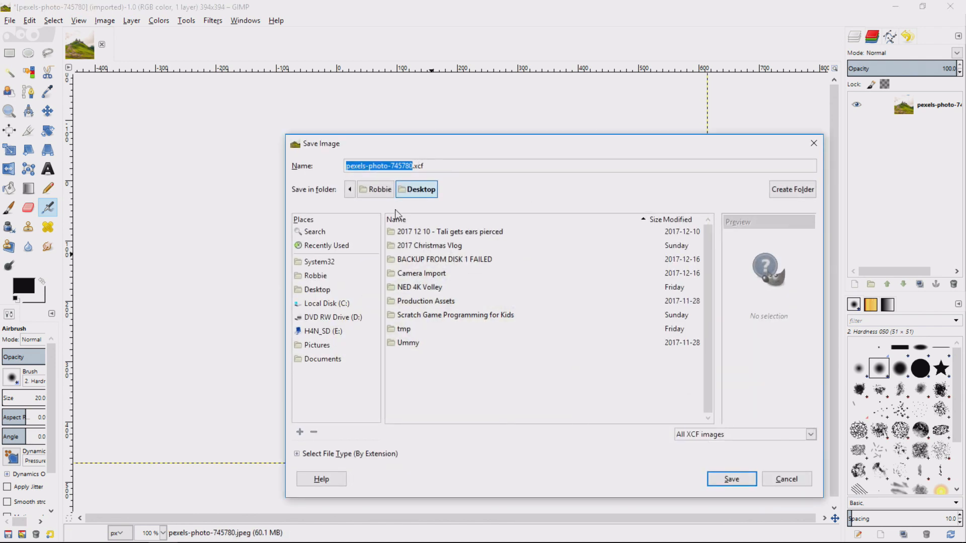
pyautogui.click(322, 290)
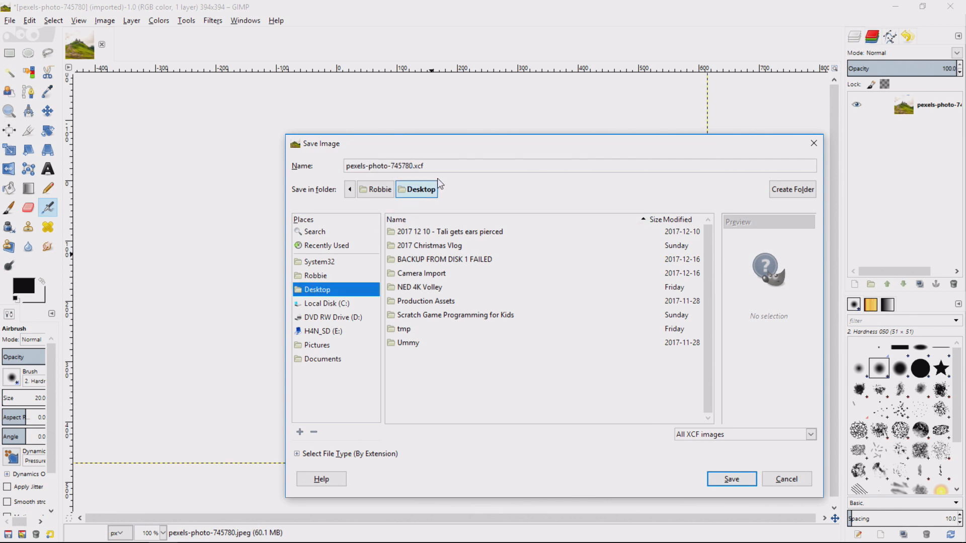
pyautogui.moveTo(446, 164); pyautogui.dragTo(325, 166)
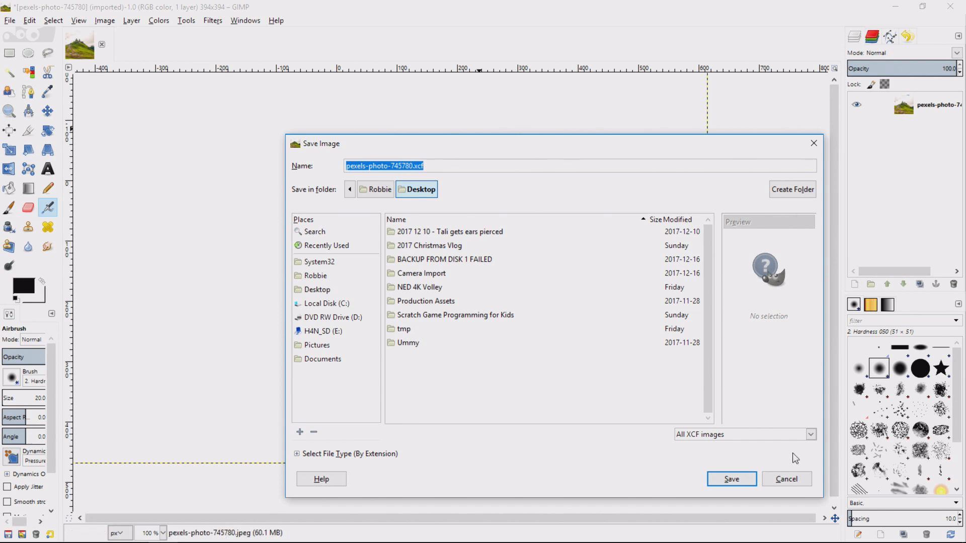
pyautogui.click(796, 478)
# Export the image to the Desktop as "square castle image.jpg", proceeding to the JPEG export options.
pyautogui.rightClick(450, 247)
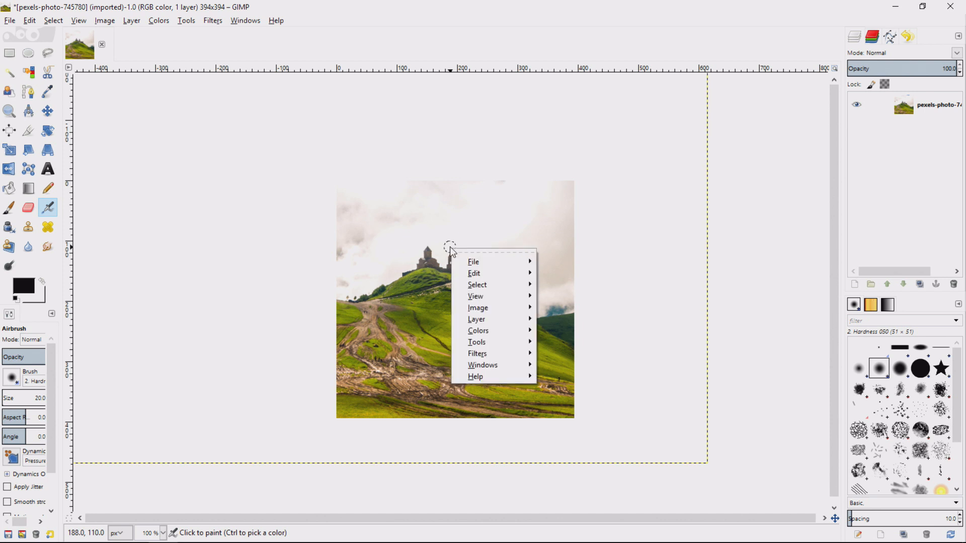
pyautogui.moveTo(463, 260)
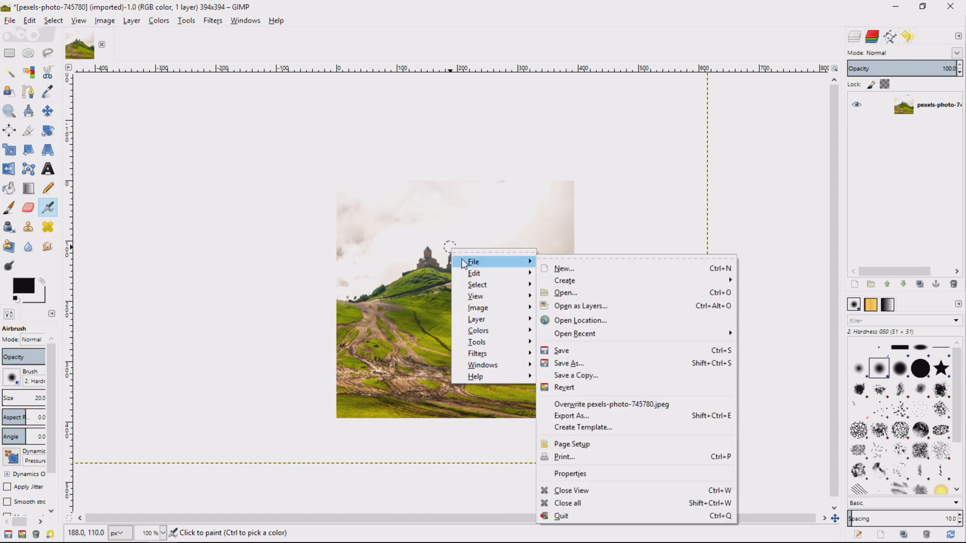
pyautogui.click(617, 417)
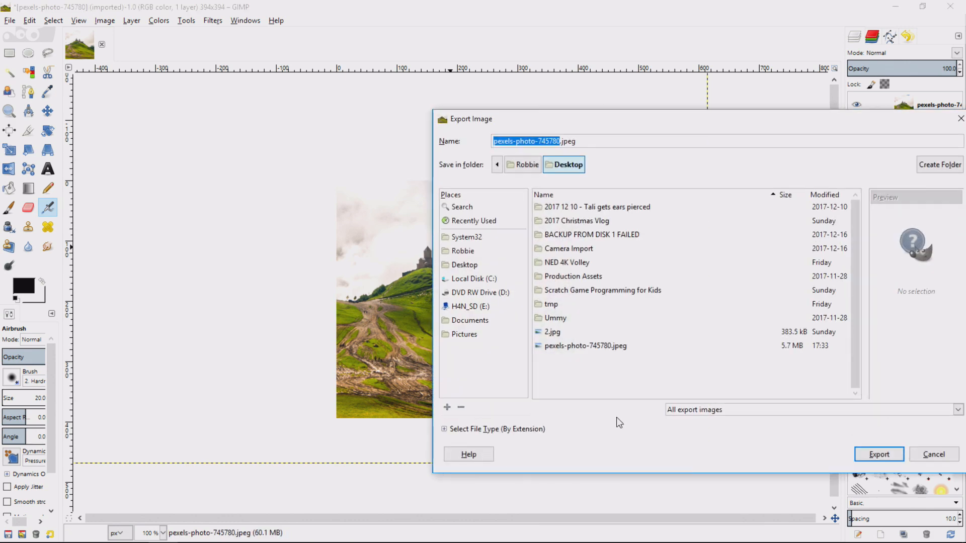
pyautogui.moveTo(585, 141); pyautogui.dragTo(381, 139)
pyautogui.write('squaere')
pyautogui.press('BackSpace')
pyautogui.press('BackSpace')
pyautogui.press('BackSpace')
pyautogui.write('re castle image.jpg')
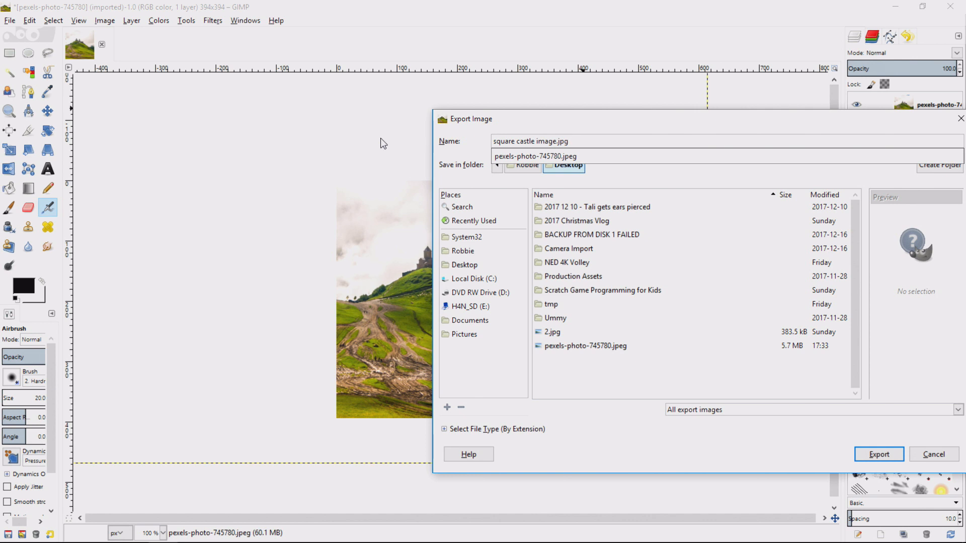
pyautogui.press('Return')
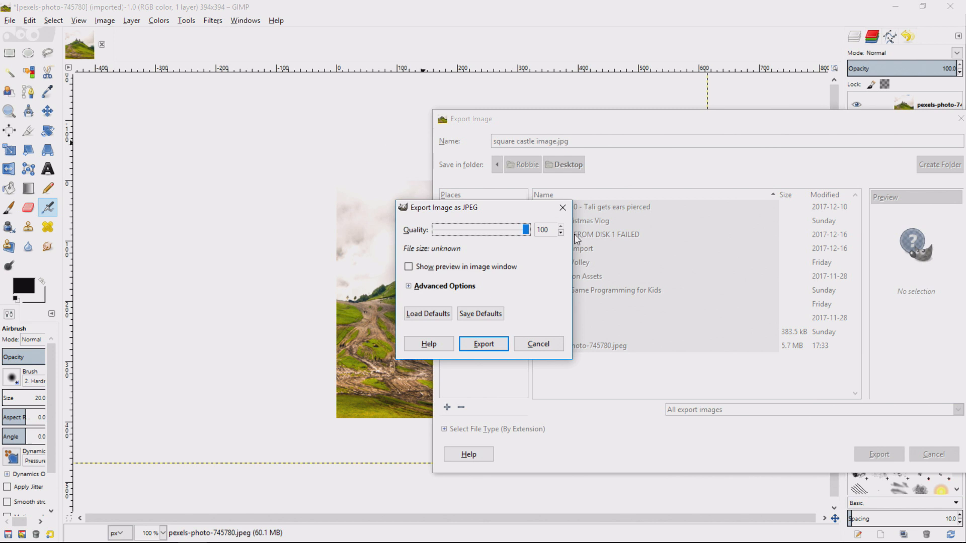
# Turn on the JPEG preview in the image window and move both export dialogs clear of the picture.
pyautogui.doubleClick(533, 229)
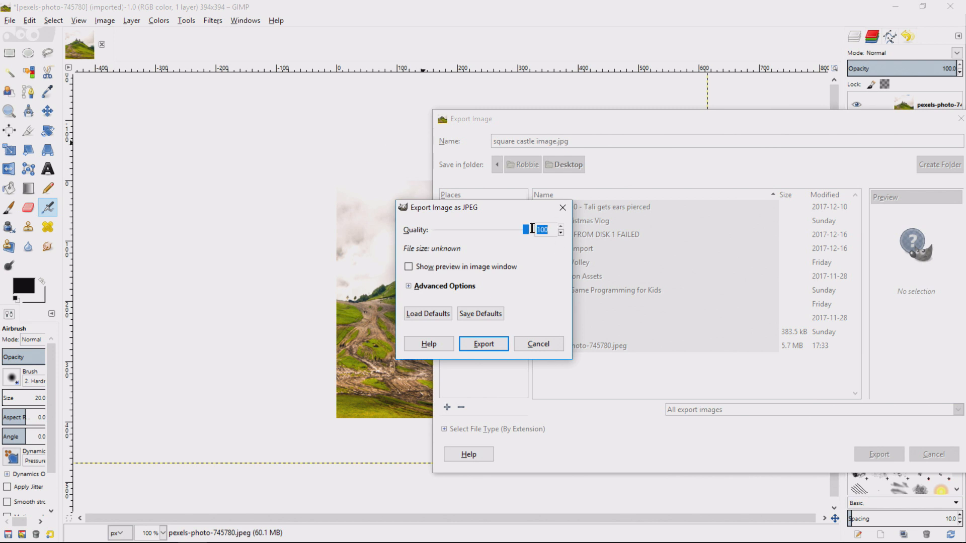
pyautogui.click(554, 232)
pyautogui.click(422, 266)
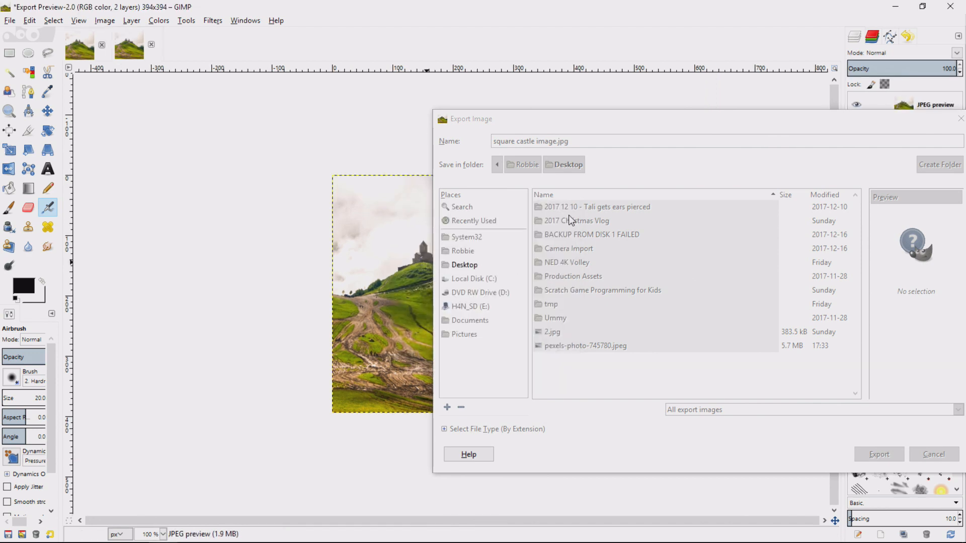
pyautogui.moveTo(610, 125)
pyautogui.mouseDown()
pyautogui.moveTo(636, 133)
pyautogui.moveTo(617, 125)
pyautogui.mouseUp()
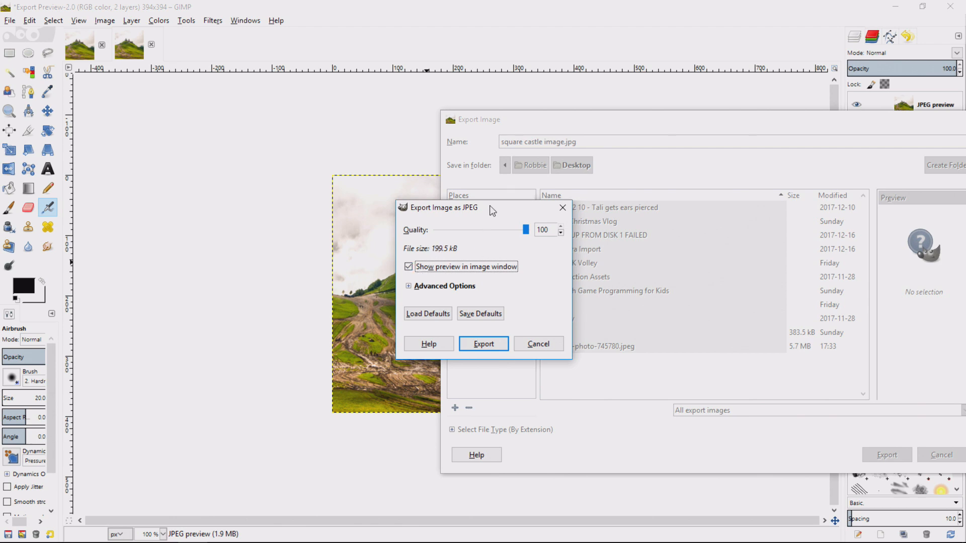
pyautogui.moveTo(519, 131); pyautogui.dragTo(768, 178)
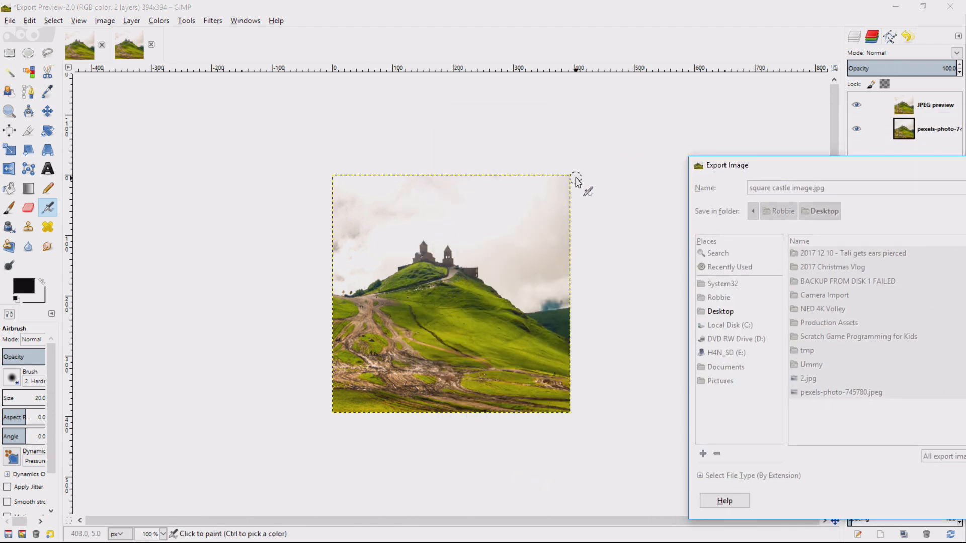
pyautogui.click(576, 178)
pyautogui.moveTo(472, 211); pyautogui.dragTo(646, 250)
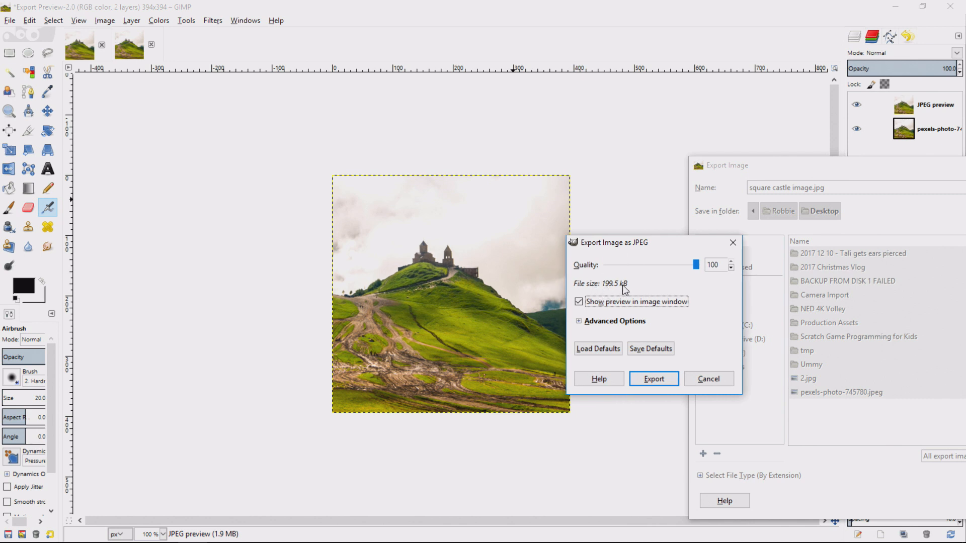
# Lower the JPEG quality one point at a time to 88 while comparing the preview and file size.
pyautogui.click(731, 267)
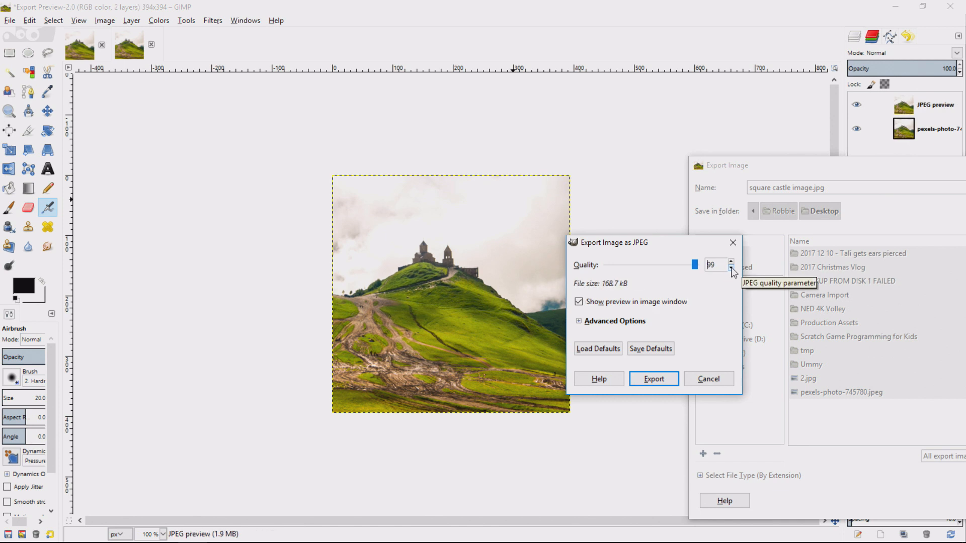
pyautogui.click(732, 267)
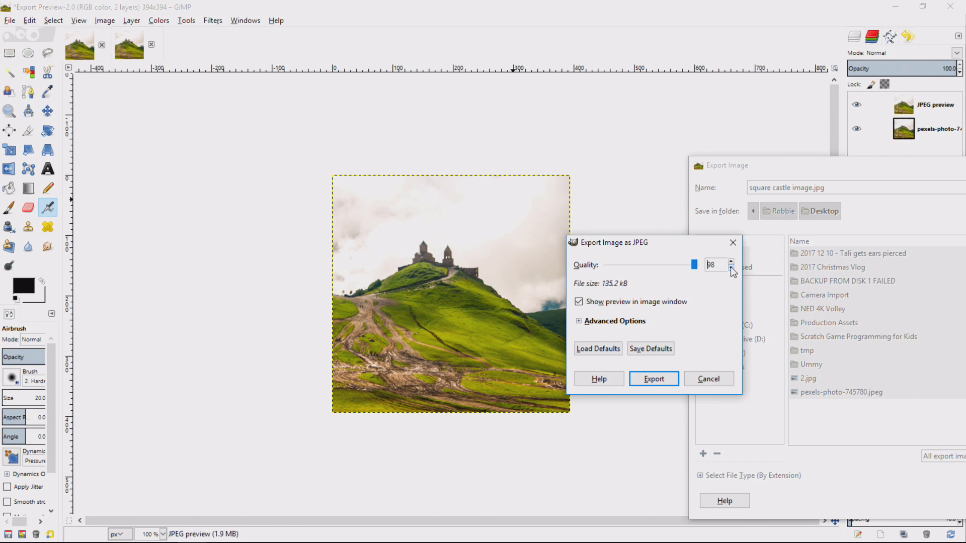
pyautogui.click(730, 268)
pyautogui.click(730, 268)
pyautogui.click(730, 268)
pyautogui.click(731, 268)
pyautogui.click(731, 268)
pyautogui.click(730, 267)
pyautogui.click(731, 267)
pyautogui.click(731, 267)
pyautogui.click(730, 267)
pyautogui.click(730, 268)
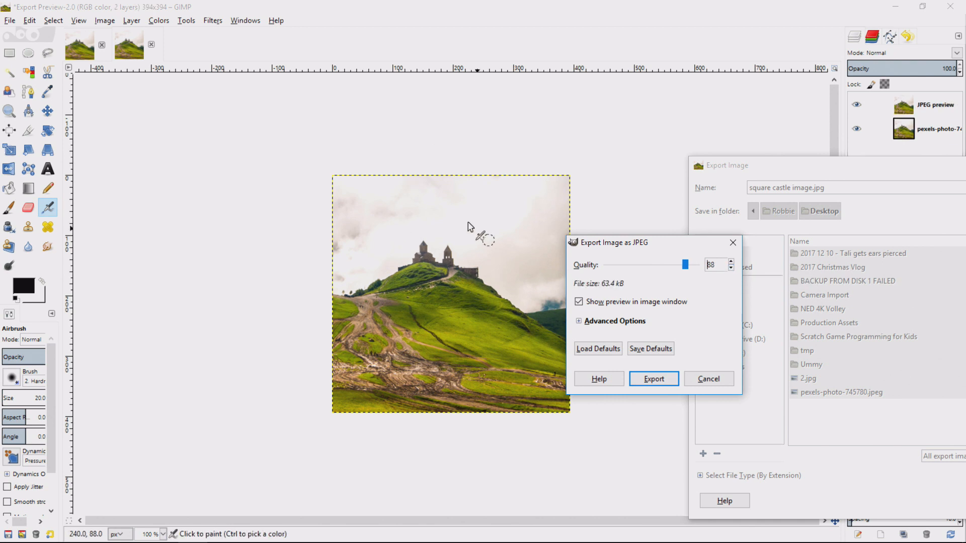
# Reduce the JPEG quality further to 66 while checking the preview.
pyautogui.click(733, 270)
pyautogui.click(734, 270)
pyautogui.click(734, 269)
pyautogui.click(734, 270)
pyautogui.click(733, 270)
pyautogui.click(733, 270)
pyautogui.click(733, 269)
pyautogui.doubleClick(733, 270)
pyautogui.click(734, 270)
pyautogui.click(735, 270)
pyautogui.click(734, 270)
pyautogui.click(735, 269)
pyautogui.click(734, 269)
pyautogui.click(735, 269)
pyautogui.click(735, 269)
pyautogui.click(734, 270)
pyautogui.click(735, 270)
pyautogui.click(734, 270)
pyautogui.click(734, 269)
pyautogui.click(735, 269)
pyautogui.click(735, 270)
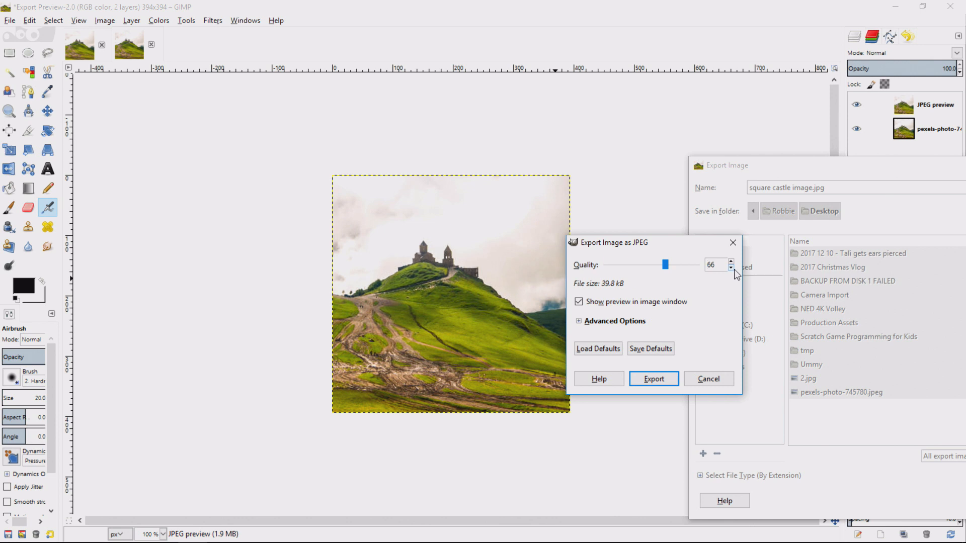
# Raise the JPEG quality by a few points, and set it to 100 for comparison.
pyautogui.click(731, 262)
pyautogui.click(731, 262)
pyautogui.click(731, 262)
pyautogui.click(731, 262)
pyautogui.click(731, 262)
pyautogui.click(730, 268)
pyautogui.doubleClick(717, 265)
pyautogui.write('100')
pyautogui.press('Tab')
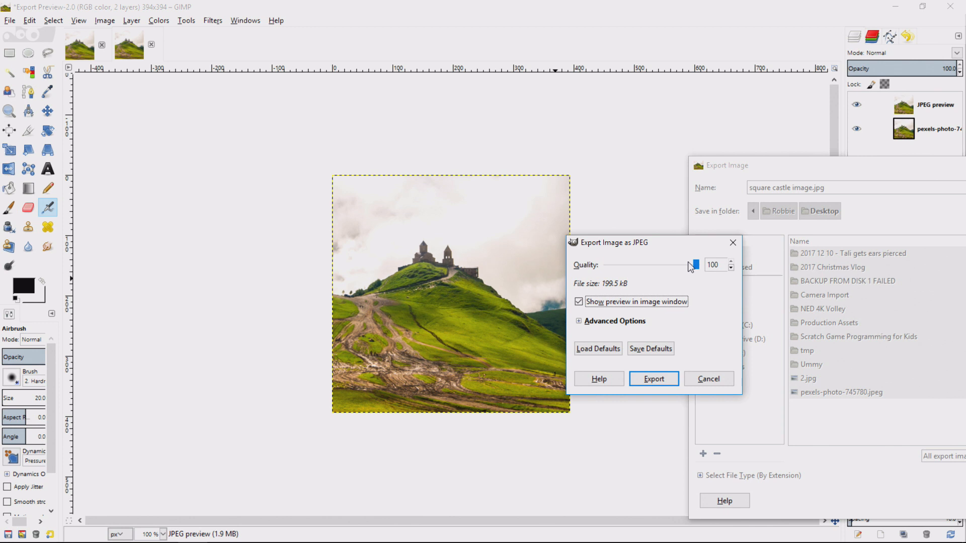
# Set the JPEG quality to 70, and lower it to about 3 to preview heavy compression.
pyautogui.click(695, 265)
pyautogui.write('70')
pyautogui.press('Tab')
pyautogui.moveTo(668, 264); pyautogui.dragTo(610, 269)
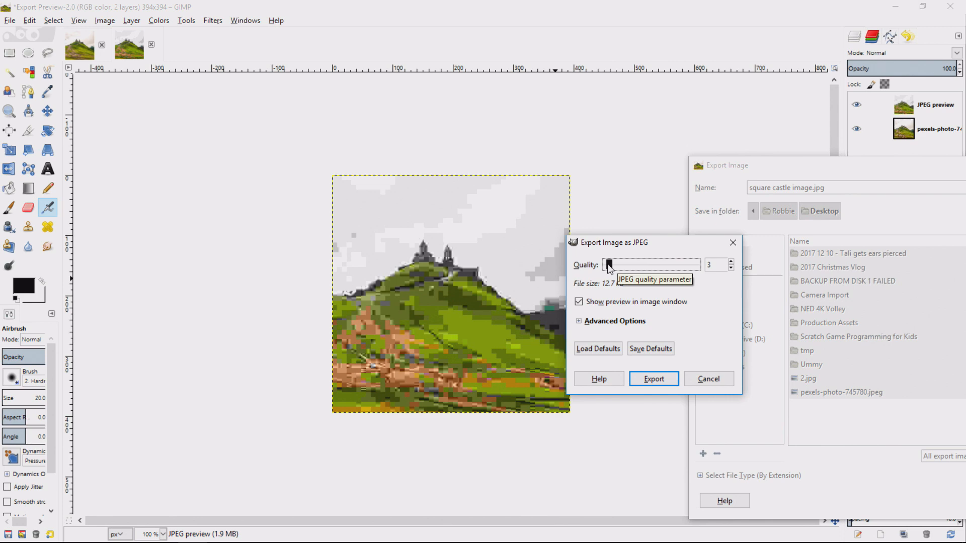
# Try a JPEG quality of about 5, and raise it to 39 to compare the preview.
pyautogui.moveTo(610, 267); pyautogui.dragTo(607, 265)
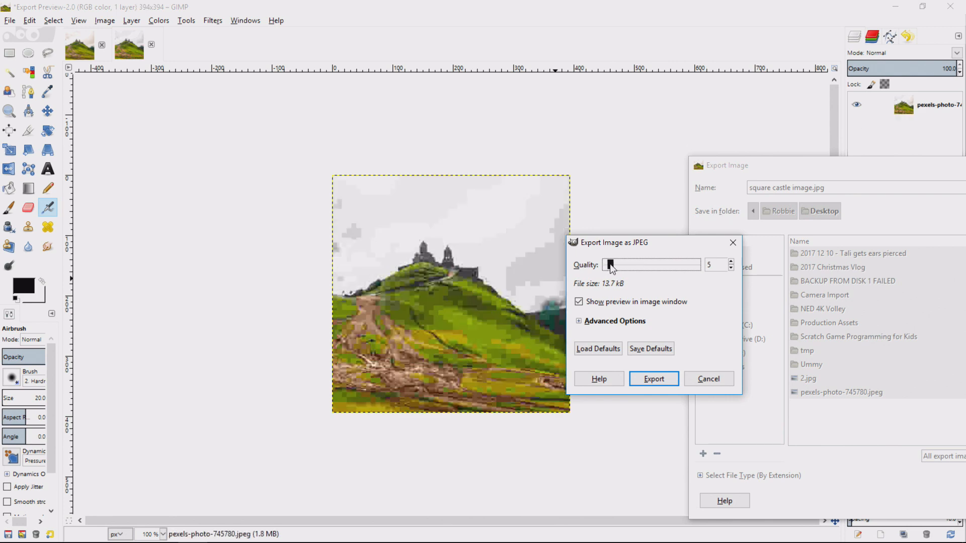
pyautogui.click(663, 267)
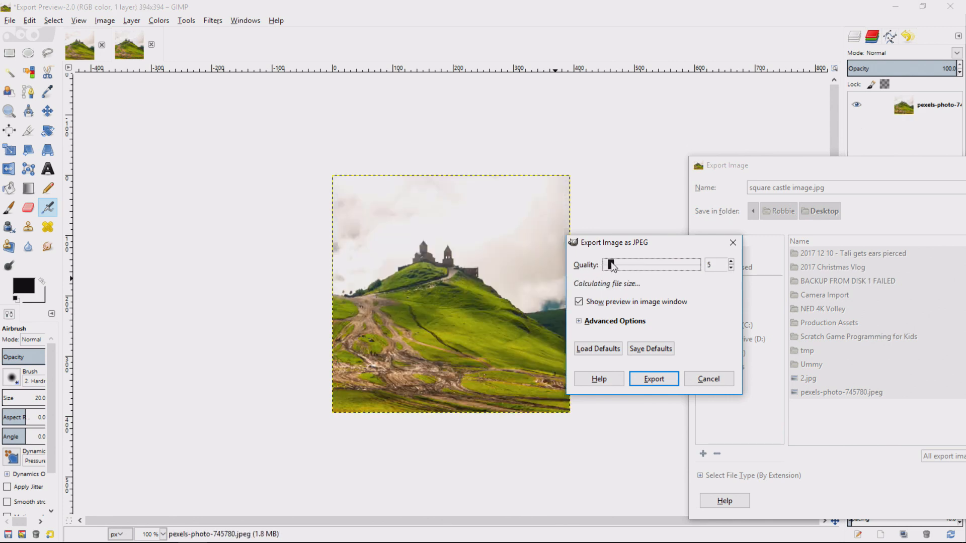
pyautogui.click(711, 265)
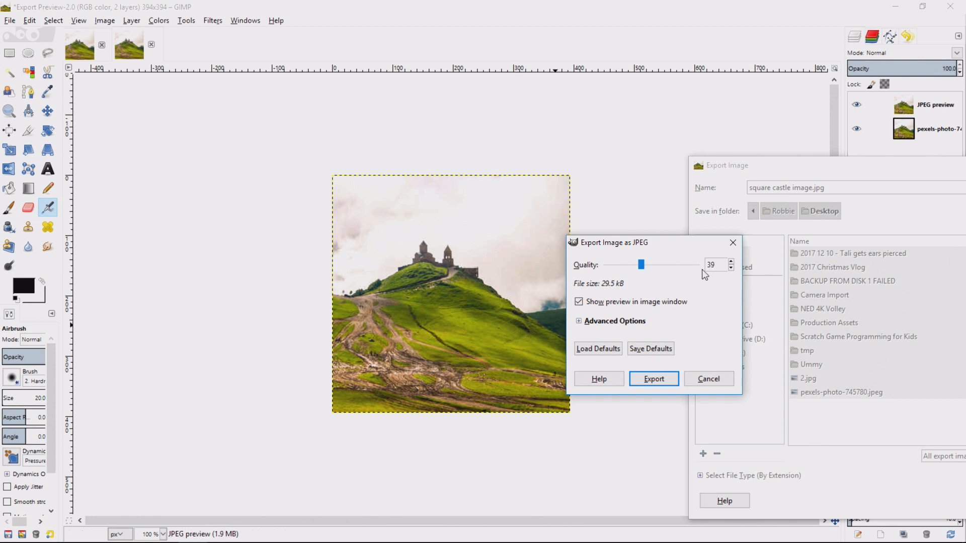
# Set the JPEG quality to 70 and complete the export of the square castle image.
pyautogui.moveTo(718, 268); pyautogui.dragTo(672, 266)
pyautogui.write('70')
pyautogui.press('Tab')
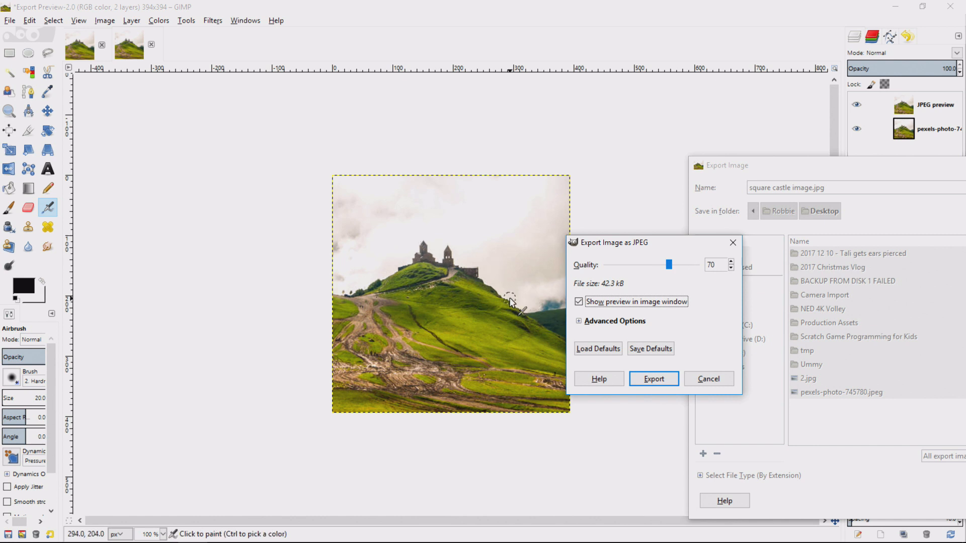
pyautogui.click(654, 385)
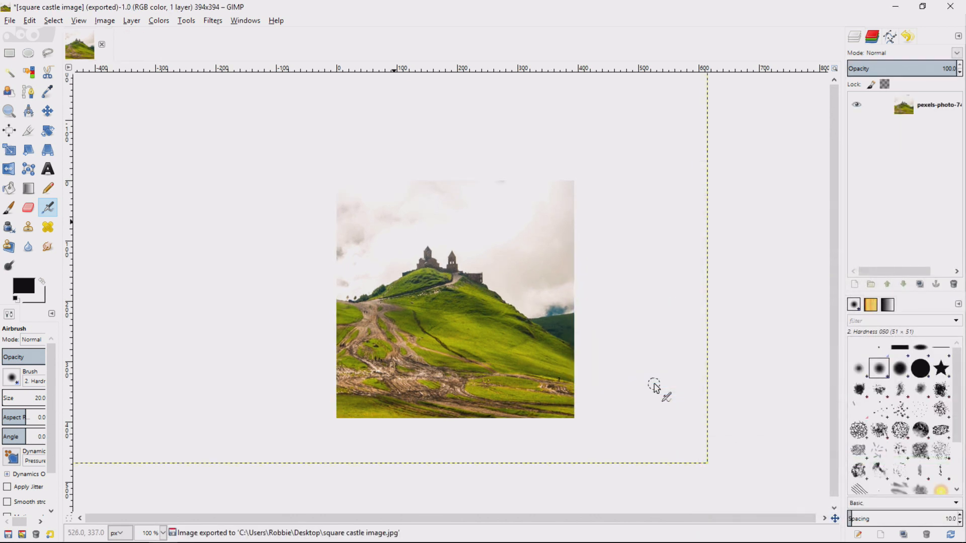
# Quit GIMP while discarding the unsaved changes, and minimize the browser window to reach the desktop.
pyautogui.click(950, 7)
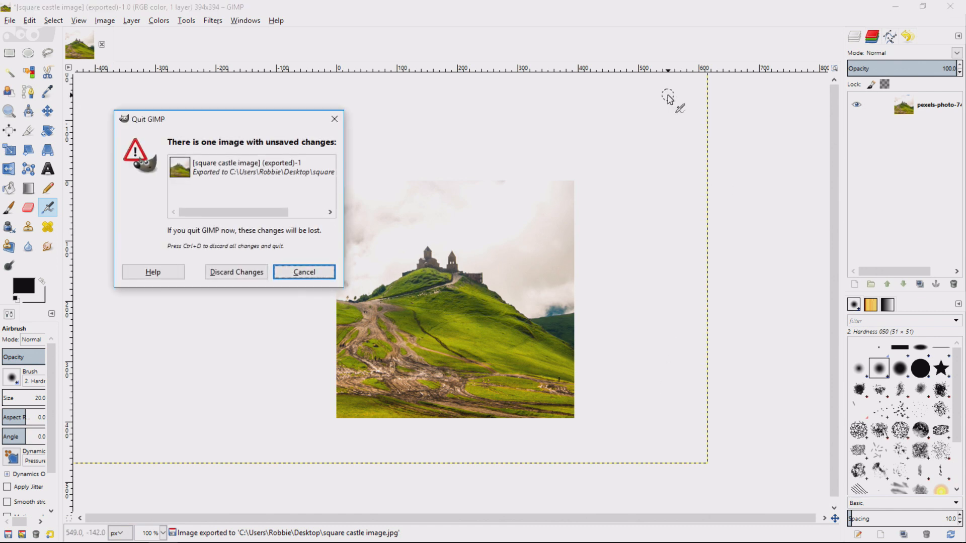
pyautogui.click(221, 274)
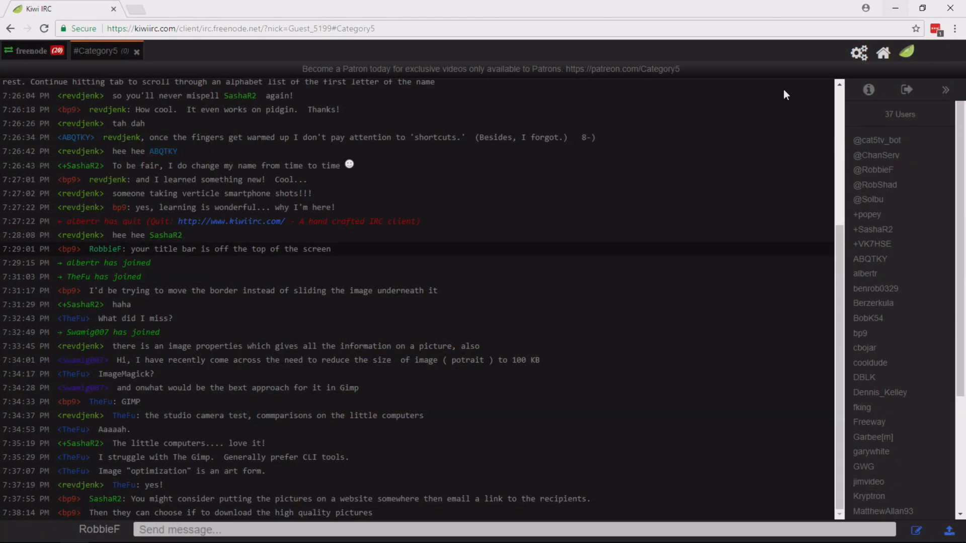
pyautogui.click(895, 8)
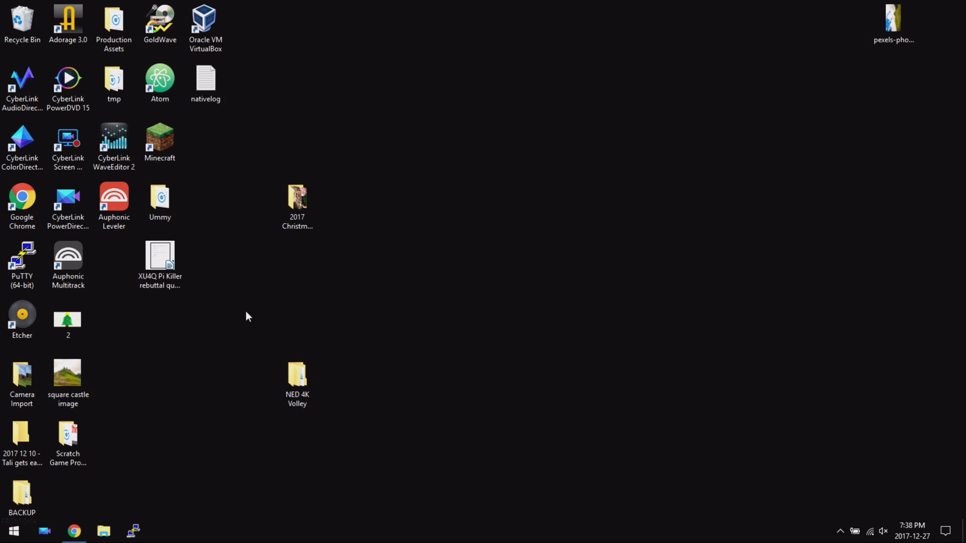
# Move the exported square castle image file to an empty area of the desktop and open it for viewing.
pyautogui.moveTo(68, 374); pyautogui.dragTo(747, 126)
pyautogui.doubleClick(747, 126)
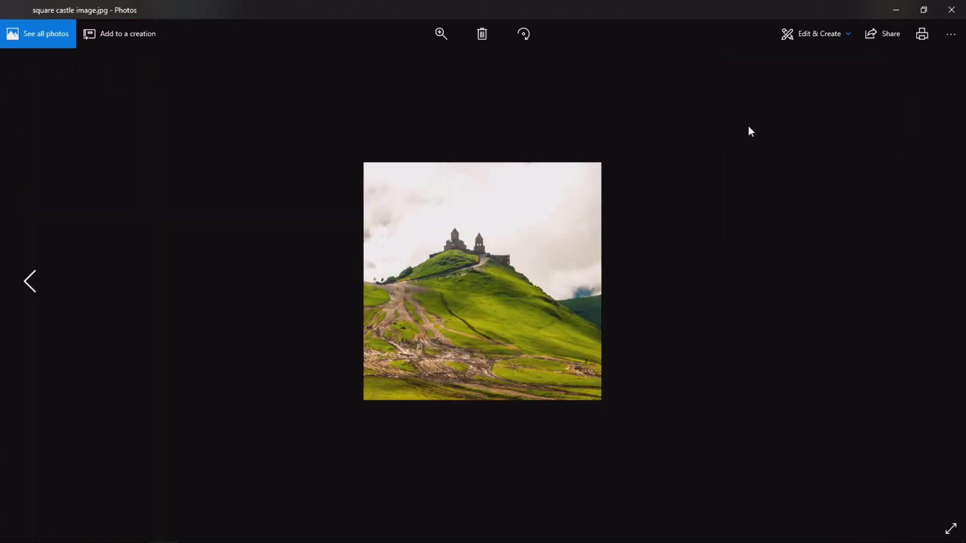